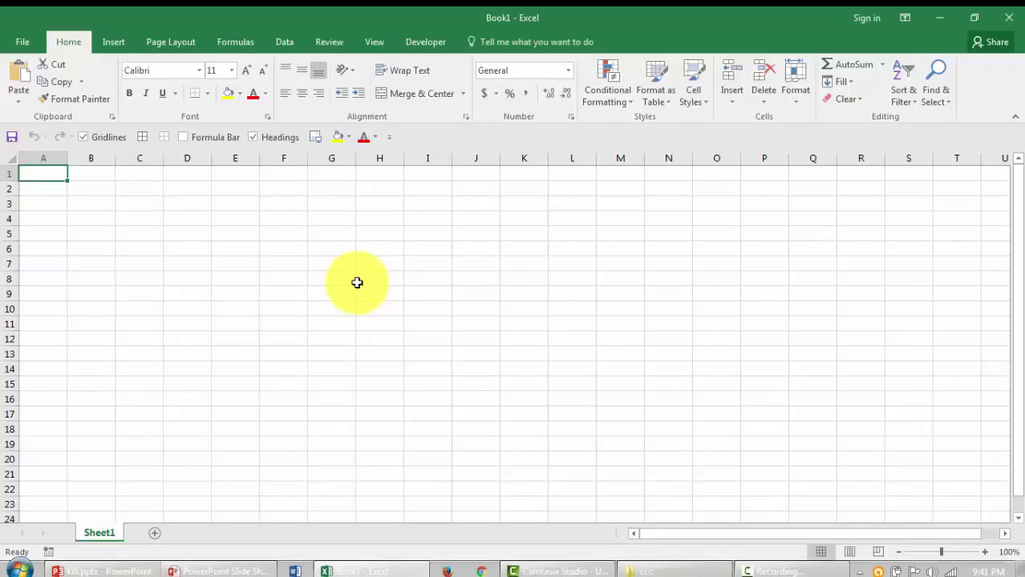
# - Show Excel's Developer tab on the ribbon
pyautogui.click(416, 42)
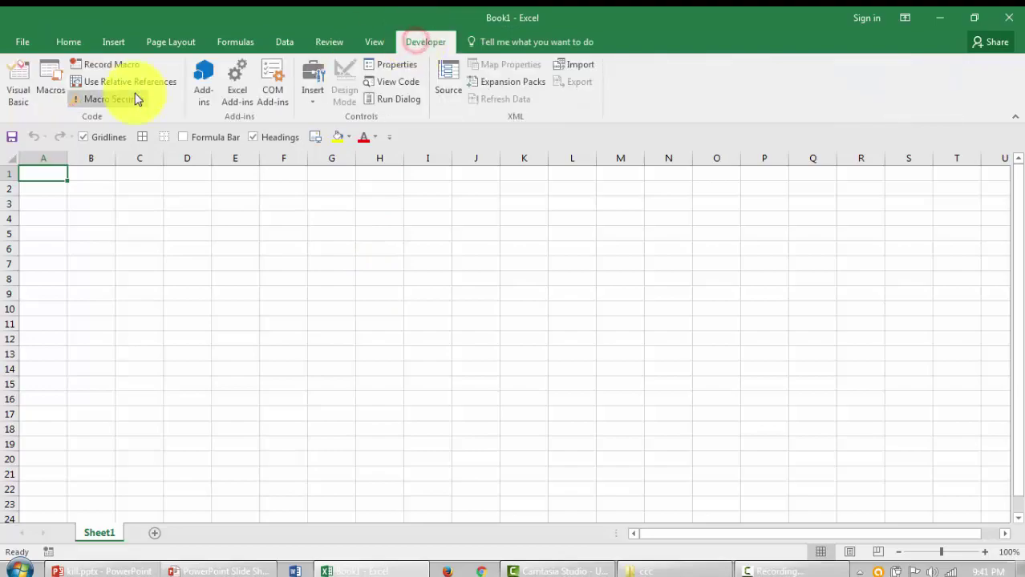
# - Insert a new module in the VBA editor and declare an empty Sub testtheCodeKILL
pyautogui.click(19, 84)
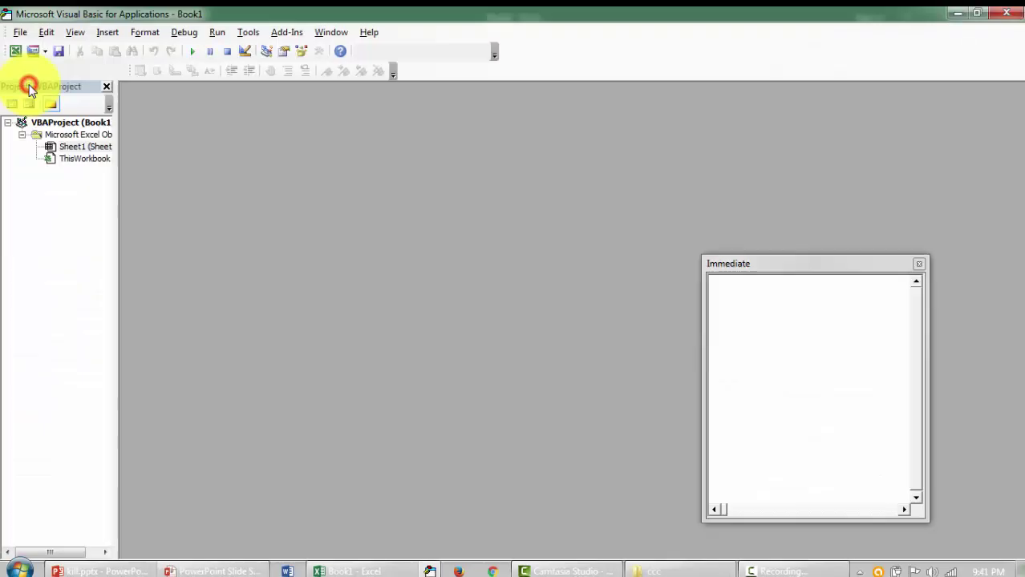
pyautogui.click(107, 33)
pyautogui.click(123, 83)
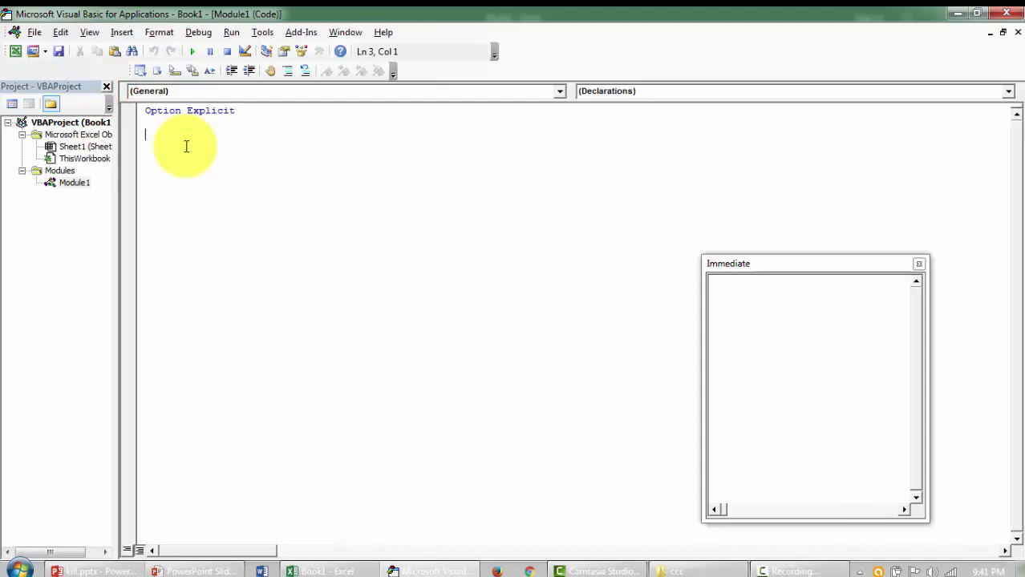
pyautogui.write('sub ')
pyautogui.write('testtheCode')
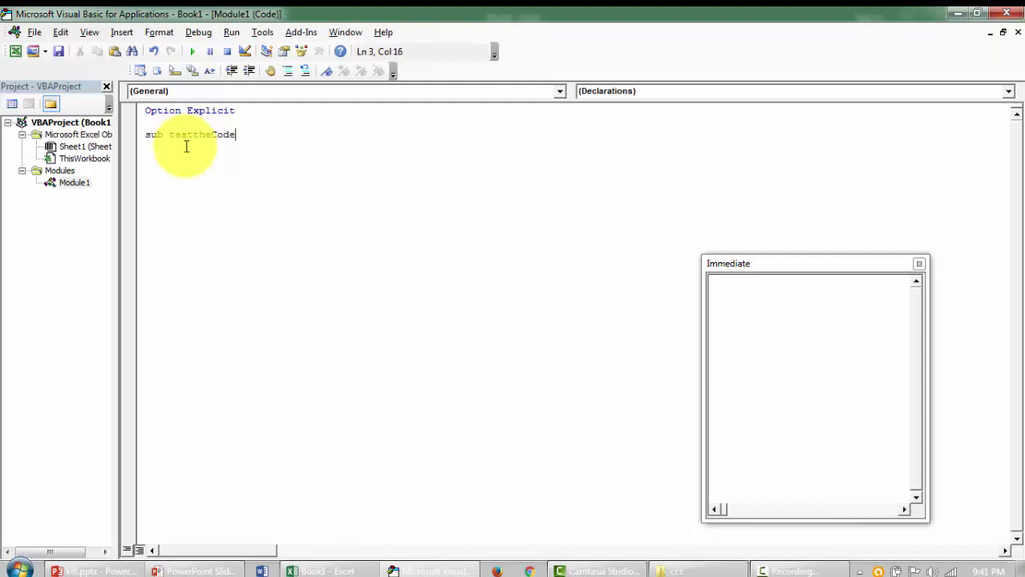
pyautogui.write('KILL')
pyautogui.press('Return')
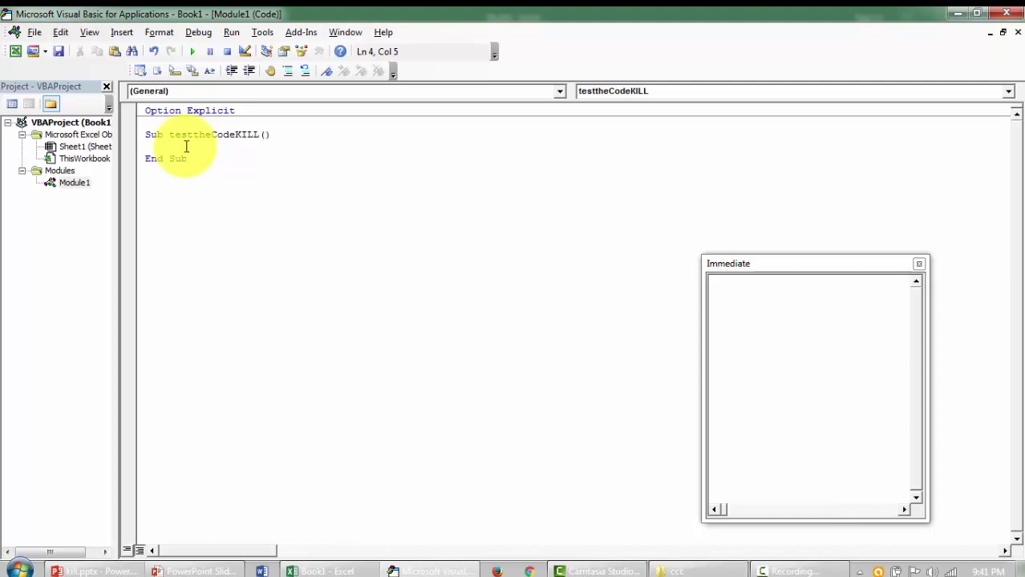
# - Create a folder named DEMO inside the %temp% folder
pyautogui.press('super')
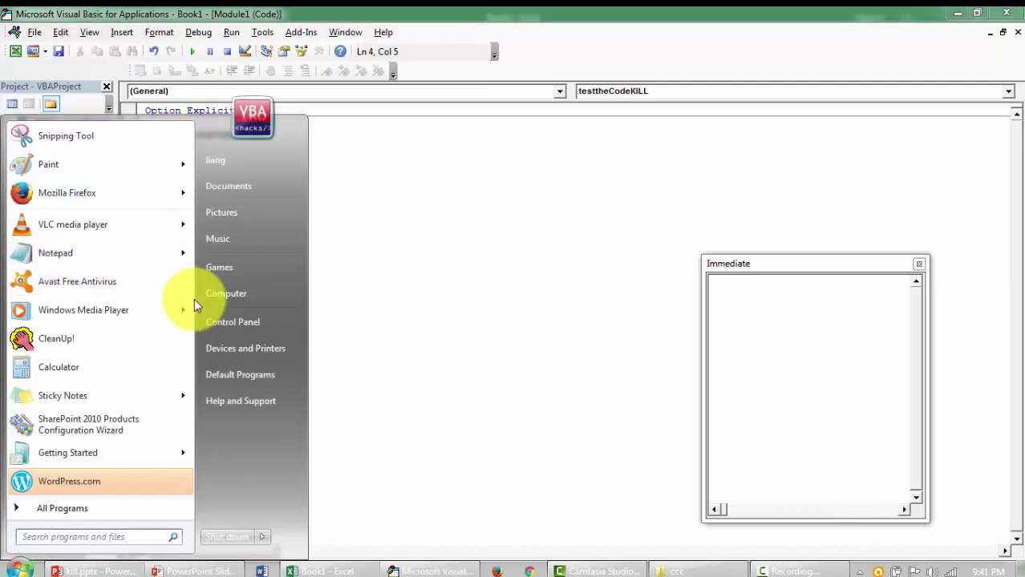
pyautogui.write('%%')
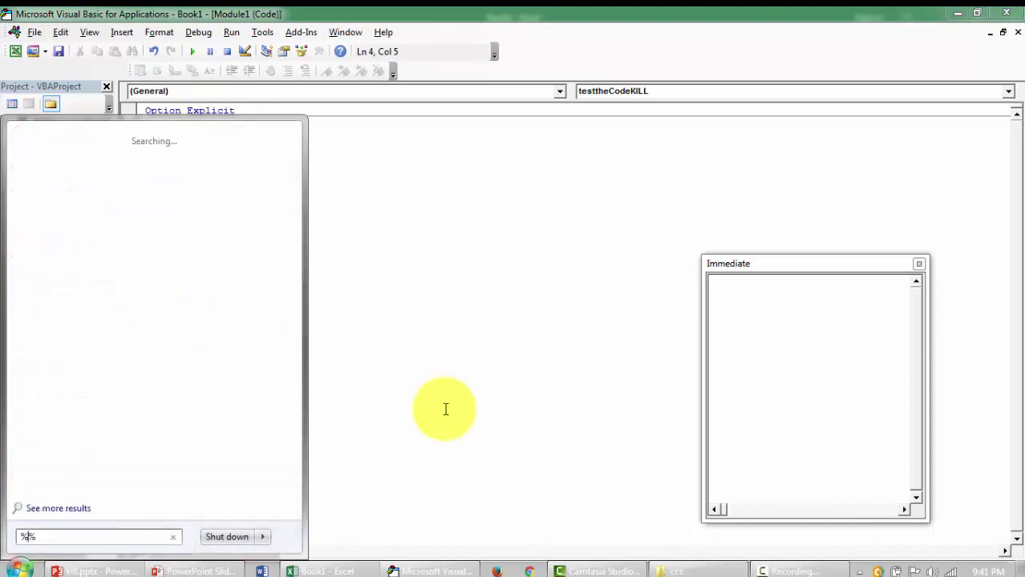
pyautogui.write('temp')
pyautogui.press('Return')
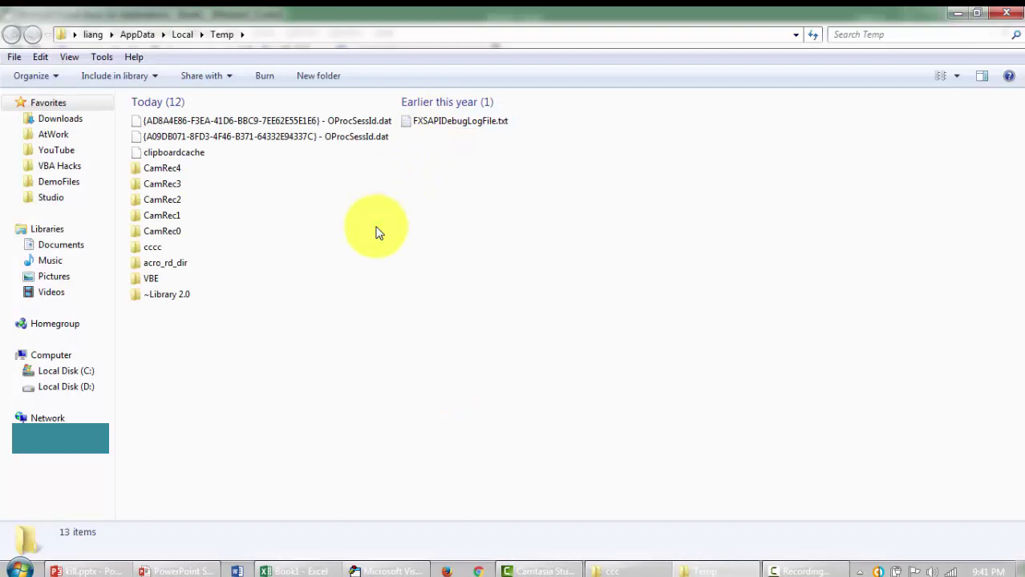
pyautogui.hotkey('ctrl', 'shift', 'n')
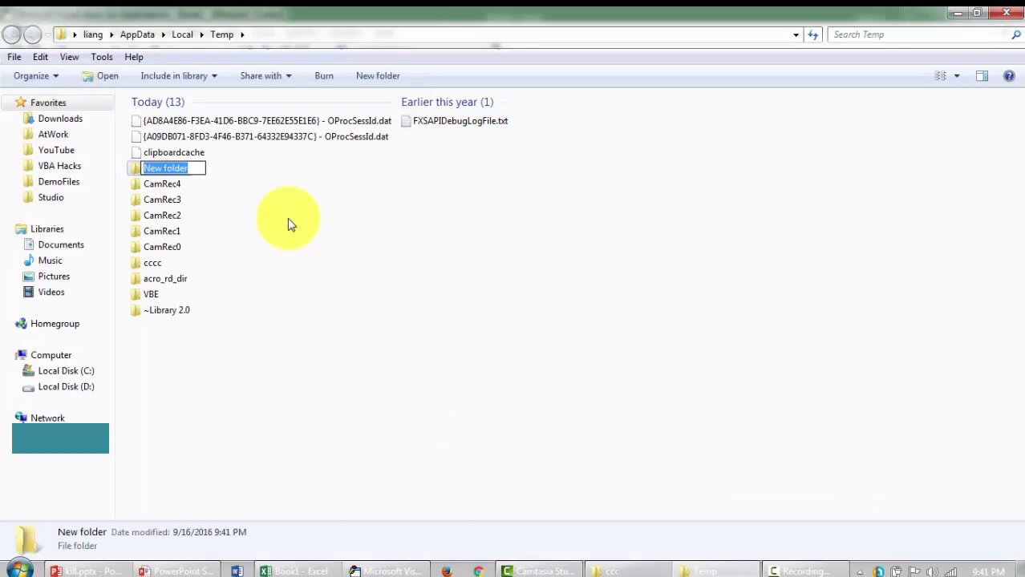
pyautogui.write('DEMO')
pyautogui.press('Return')
pyautogui.press('Return')
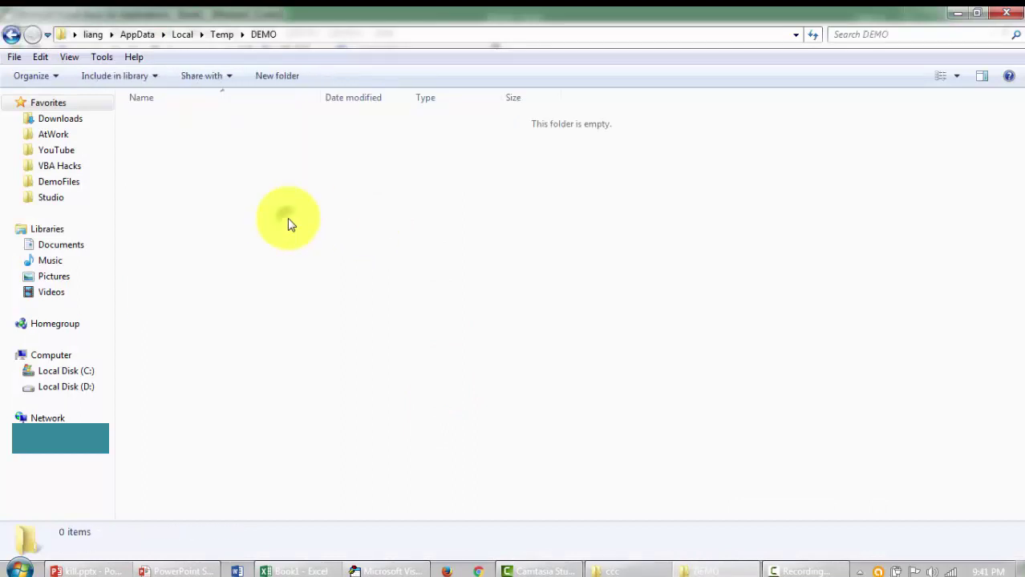
# - Create an empty text document named demofiletobedleted.txt in DEMO
pyautogui.rightClick(289, 221)
pyautogui.click(388, 401)
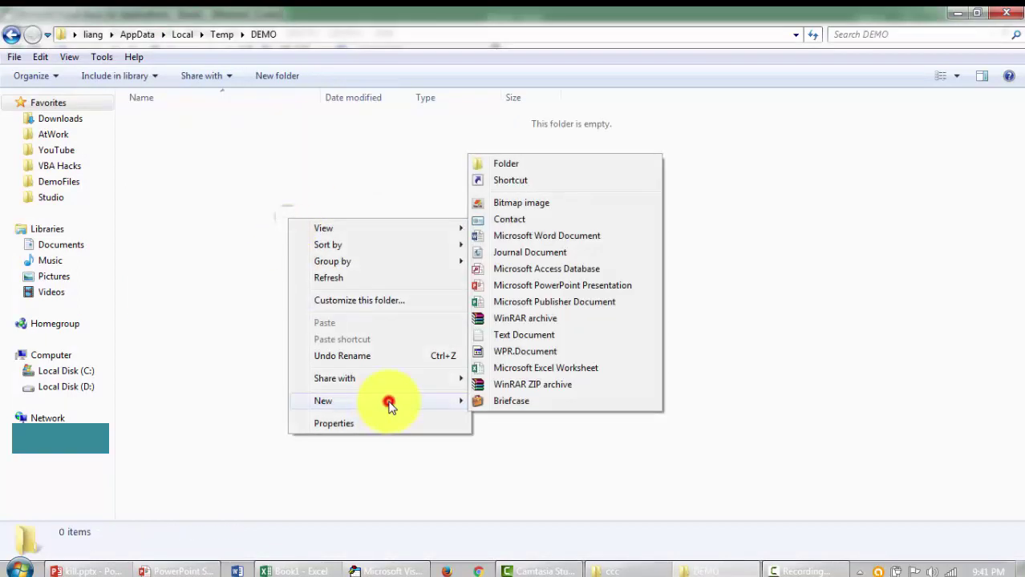
pyautogui.click(529, 337)
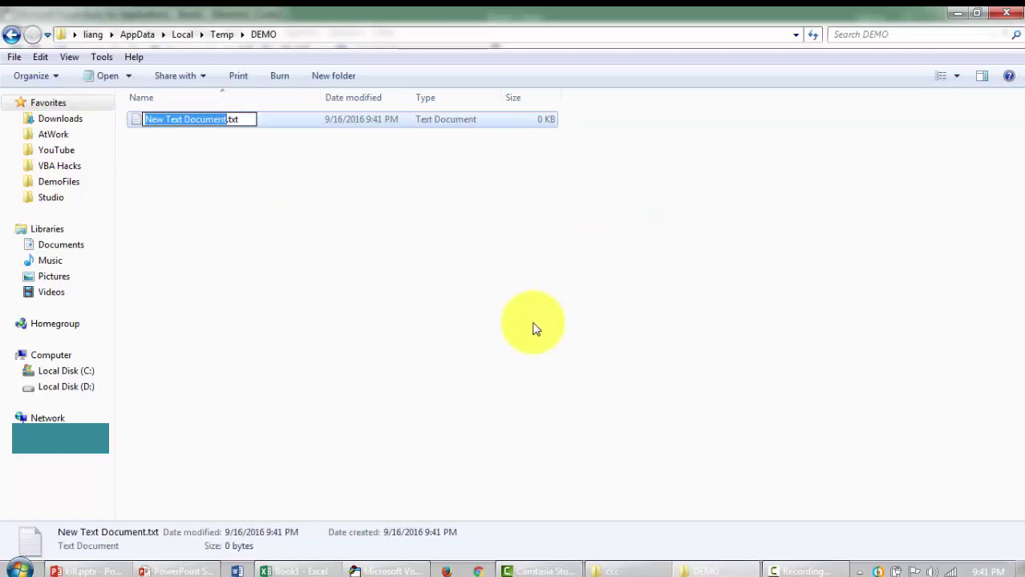
pyautogui.write('demo')
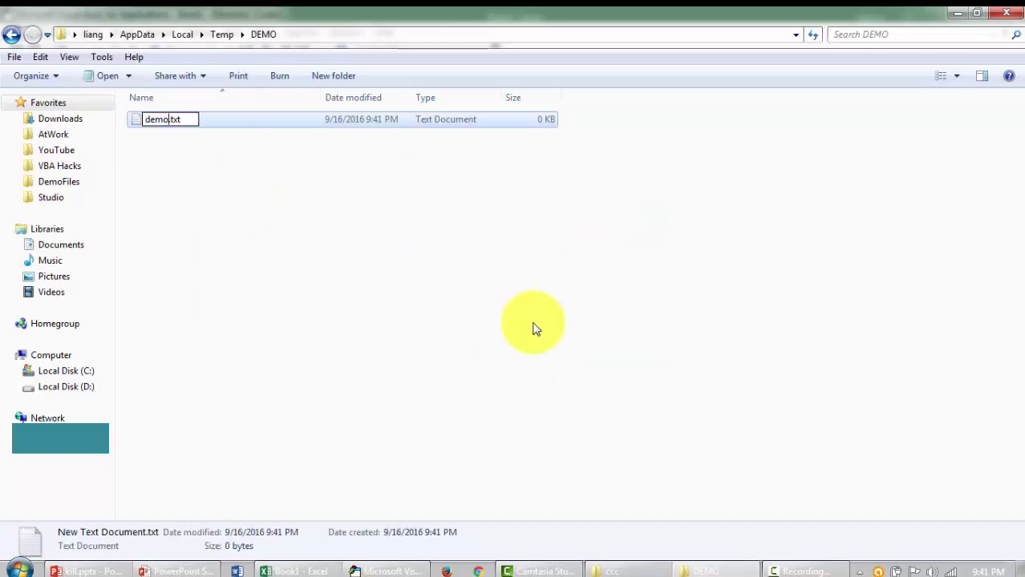
pyautogui.write('filetobed')
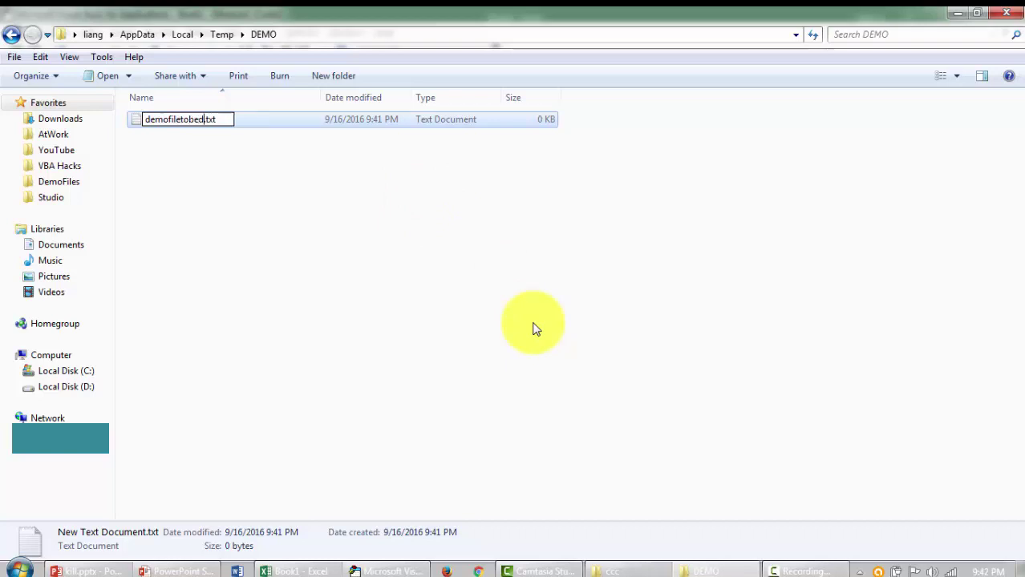
pyautogui.write('elete')
pyautogui.press('BackSpace')
pyautogui.press('BackSpace')
pyautogui.press('BackSpace')
pyautogui.press('BackSpace')
pyautogui.write('leted')
pyautogui.press('Return')
# - Copy the text file's full path from its Properties Security tab
pyautogui.click(338, 224)
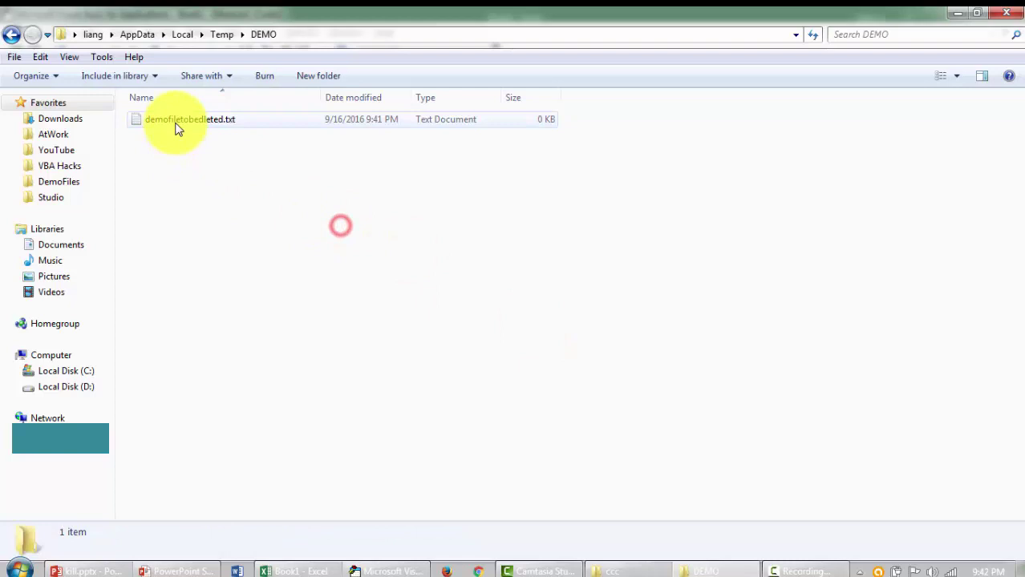
pyautogui.click(175, 122)
pyautogui.rightClick(174, 122)
pyautogui.click(249, 442)
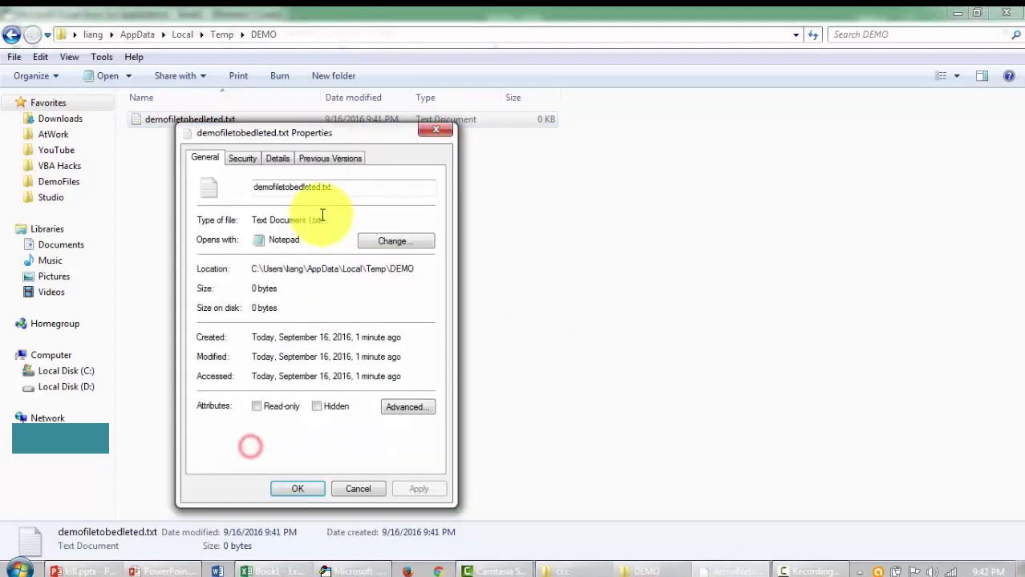
pyautogui.click(243, 158)
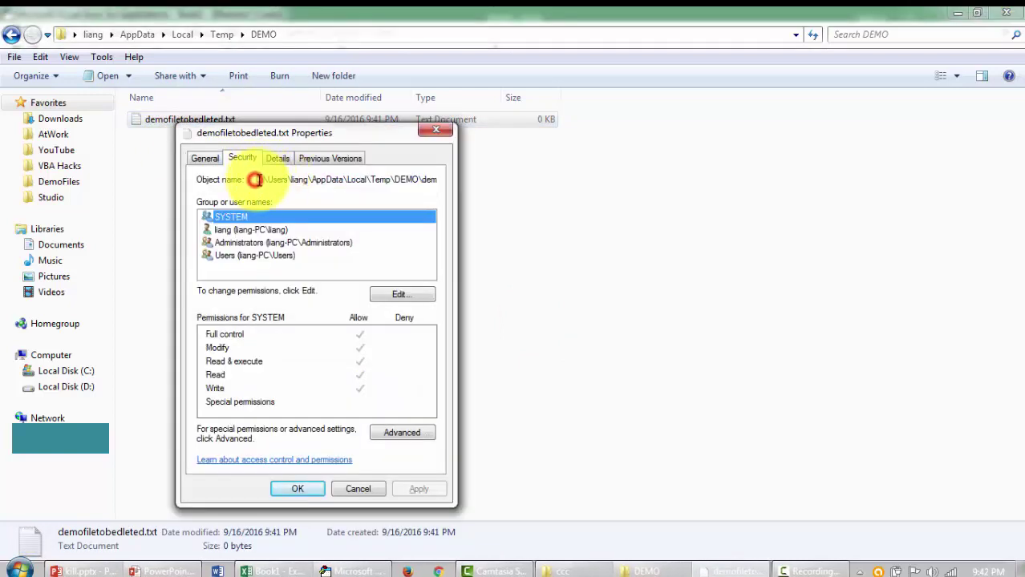
pyautogui.moveTo(255, 179); pyautogui.dragTo(565, 187)
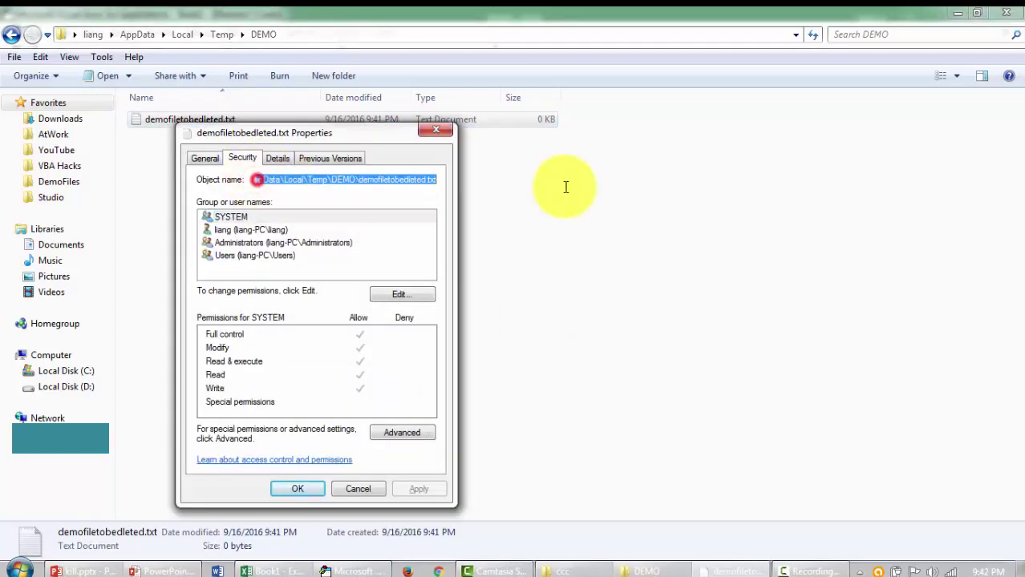
pyautogui.click(435, 130)
# - Write a Kill line with the pasted path of demofiletobedleted.txt
pyautogui.click(345, 570)
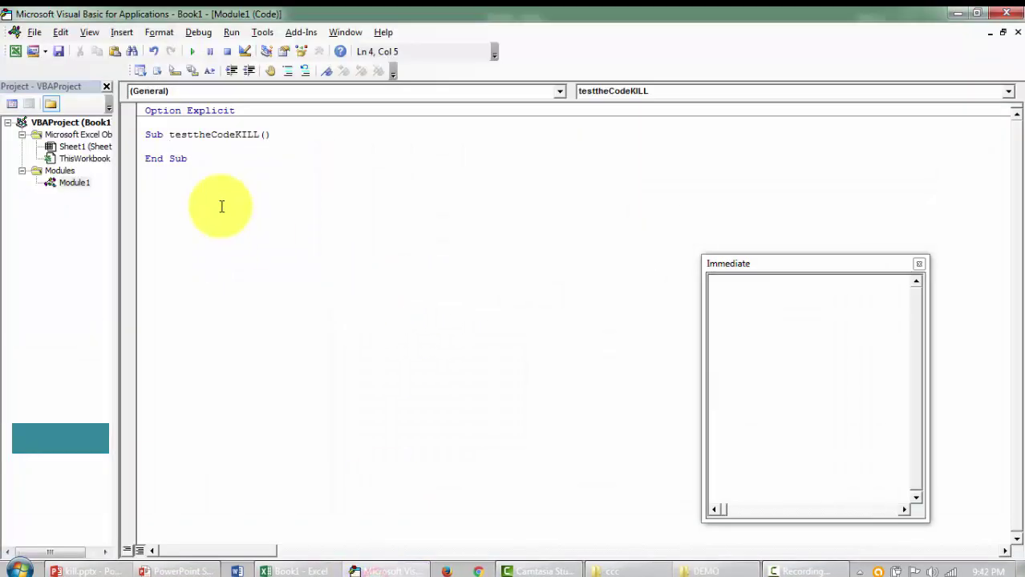
pyautogui.click(209, 151)
pyautogui.write('KIL')
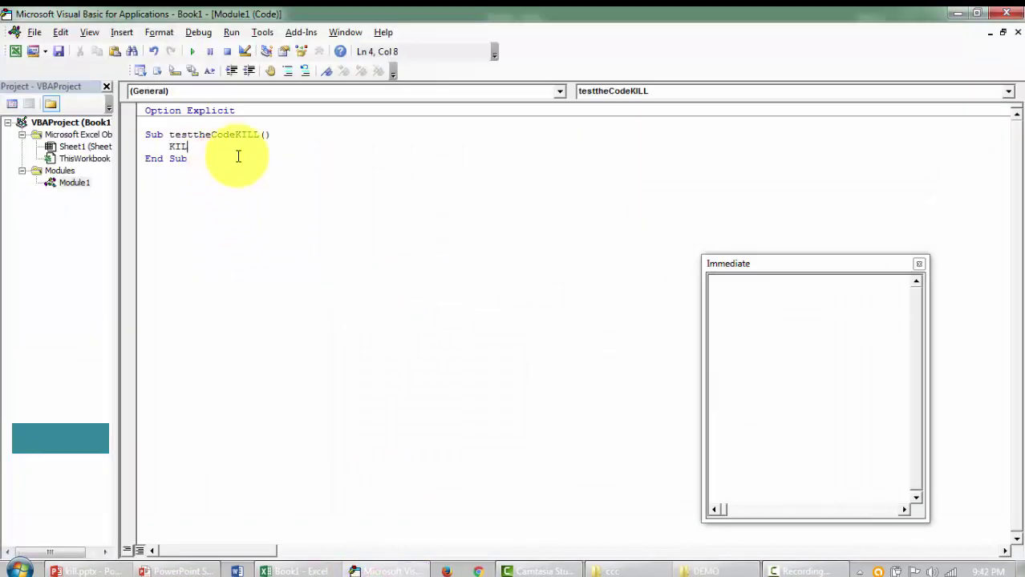
pyautogui.write('L ')
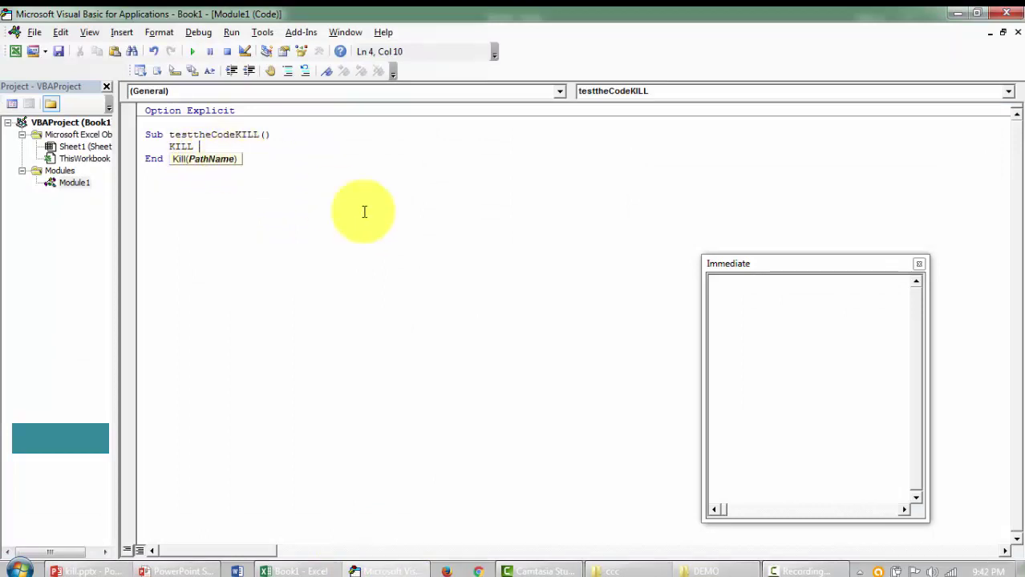
pyautogui.write('"')
pyautogui.write('C:\\Users\\liang\\AppData\\Local\\Temp\\DEMO\\demofiletobedleted.txt')
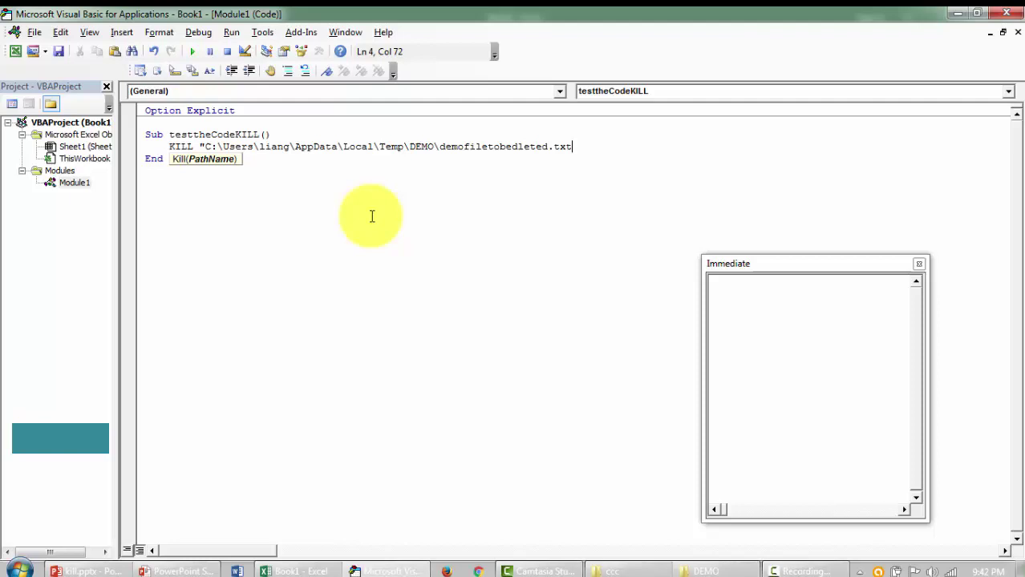
pyautogui.write('"')
# - Place the editor beside the DEMO folder and run testtheCodeKILL to delete the file
pyautogui.doubleClick(445, 13)
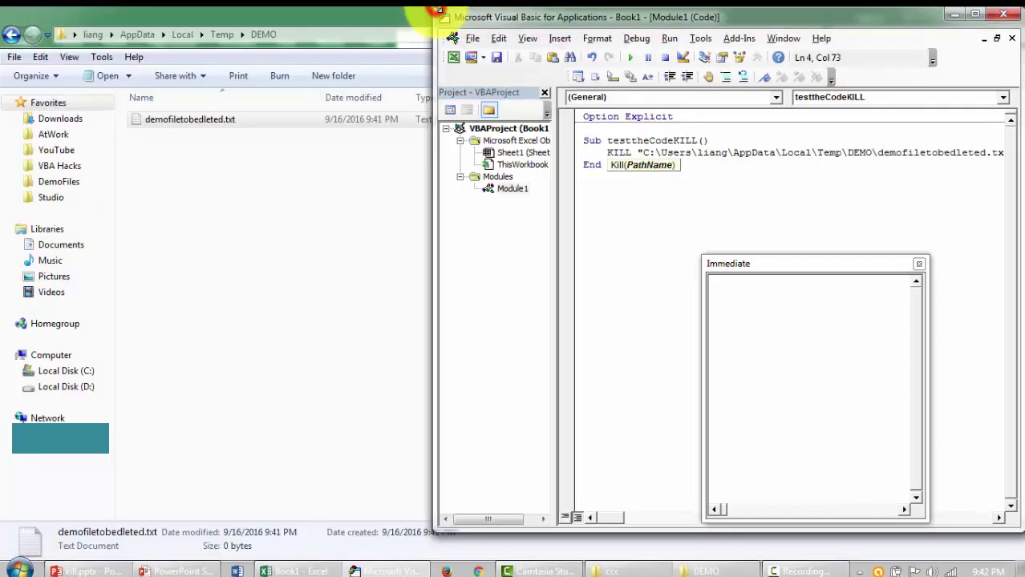
pyautogui.click(616, 241)
pyautogui.click(319, 183)
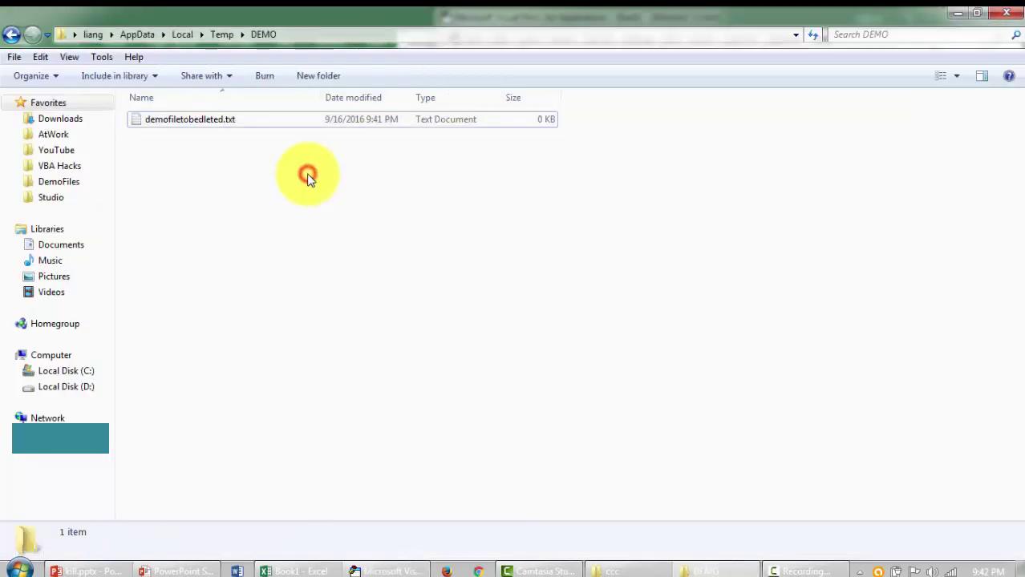
pyautogui.click(385, 571)
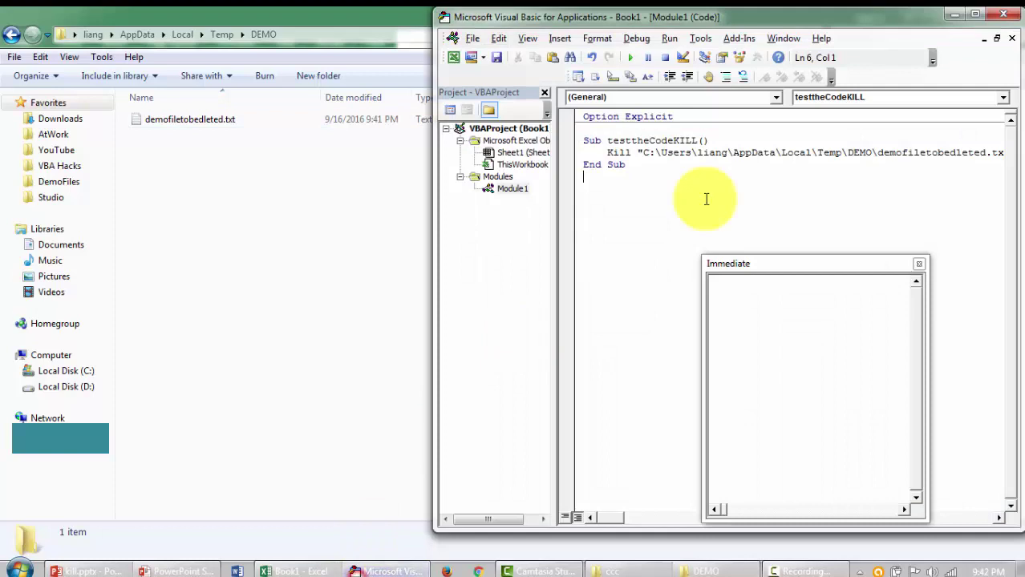
pyautogui.click(665, 153)
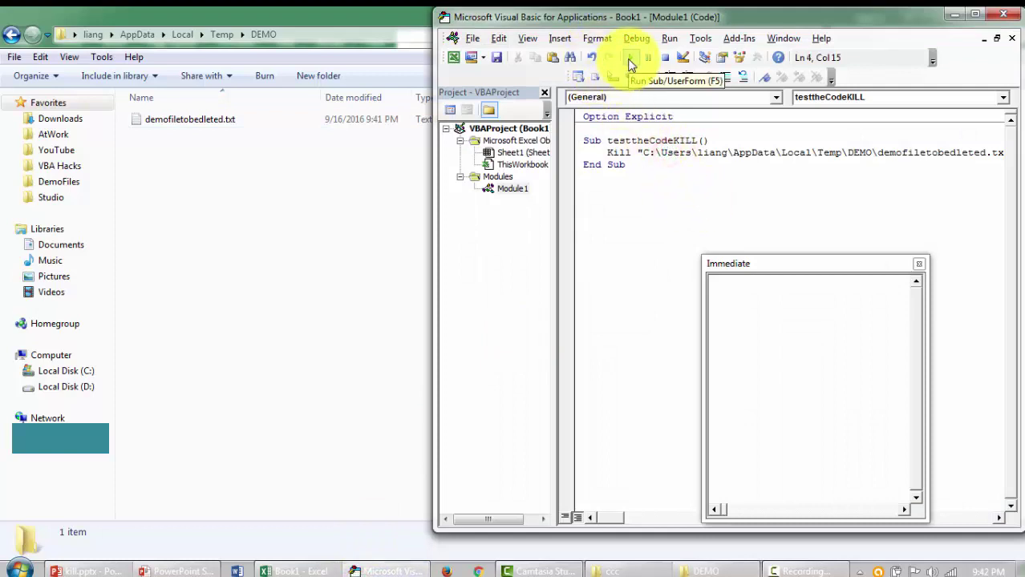
pyautogui.click(631, 64)
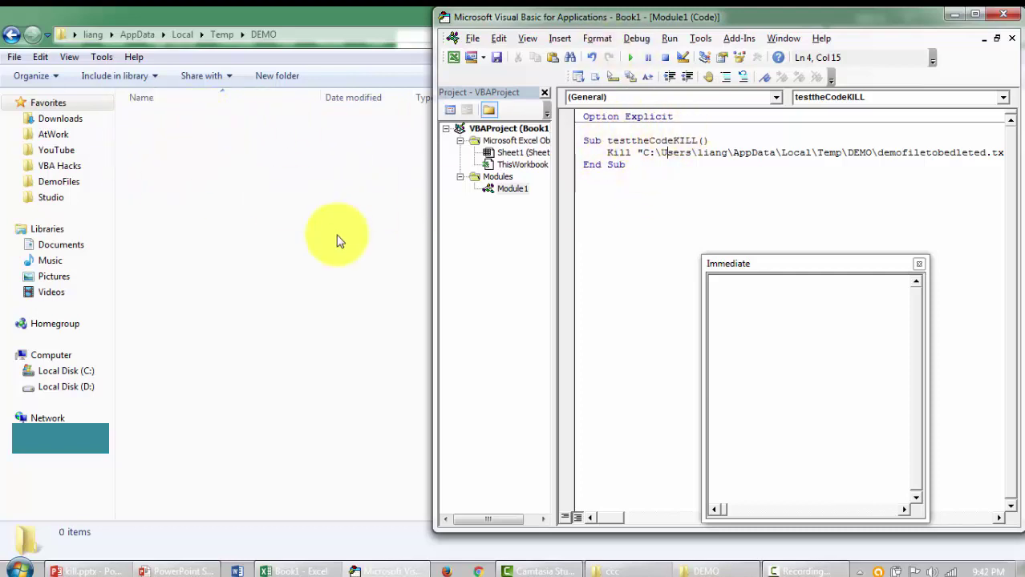
# - Capitalise the two T's so the Sub reads TestTheCodeKILL
pyautogui.moveTo(447, 13); pyautogui.dragTo(306, 81)
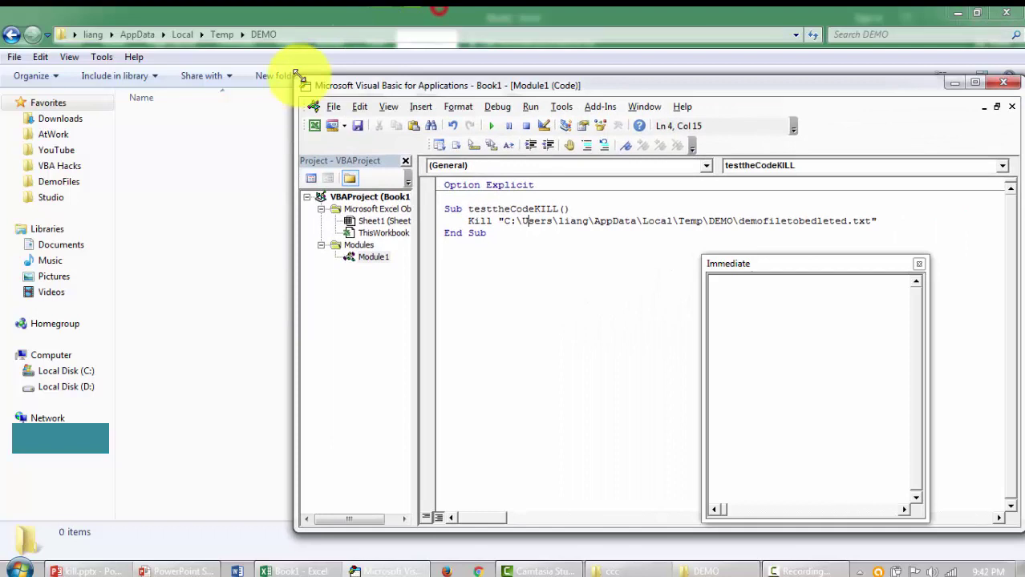
pyautogui.click(473, 210)
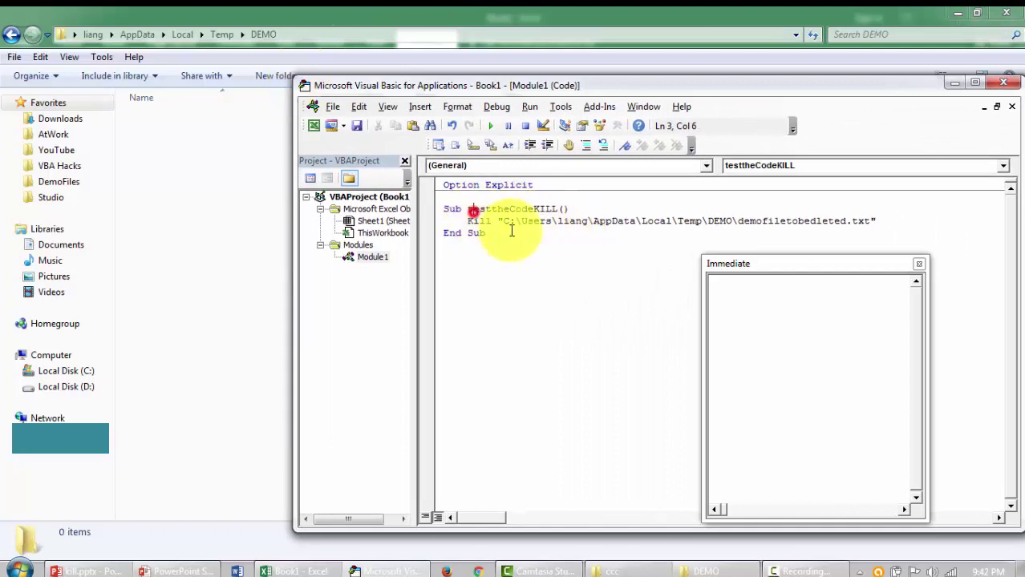
pyautogui.press('BackSpace')
pyautogui.write('T')
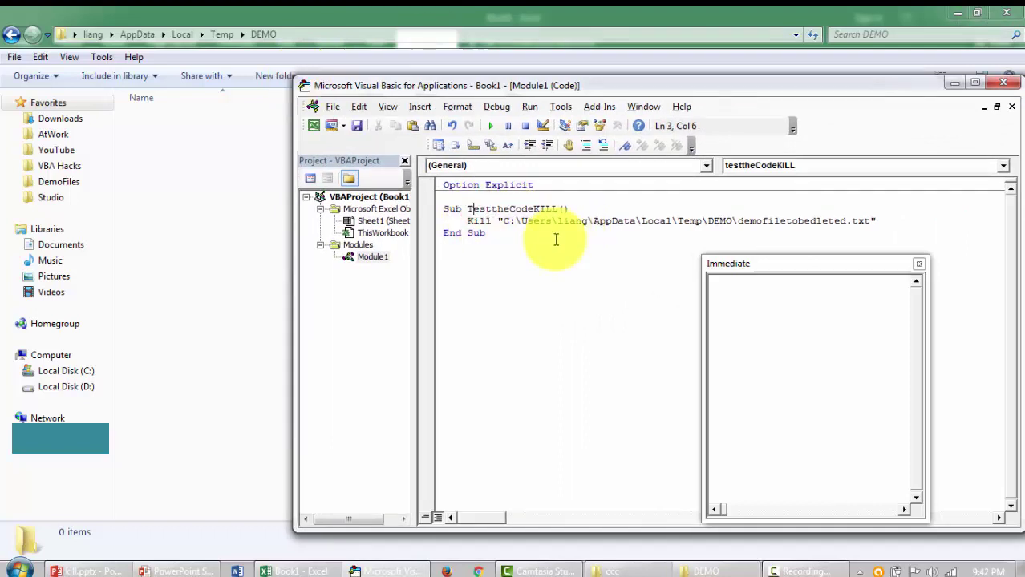
pyautogui.press('Right')
pyautogui.press('Right')
pyautogui.press('Right')
pyautogui.press('Delete')
pyautogui.write('T')
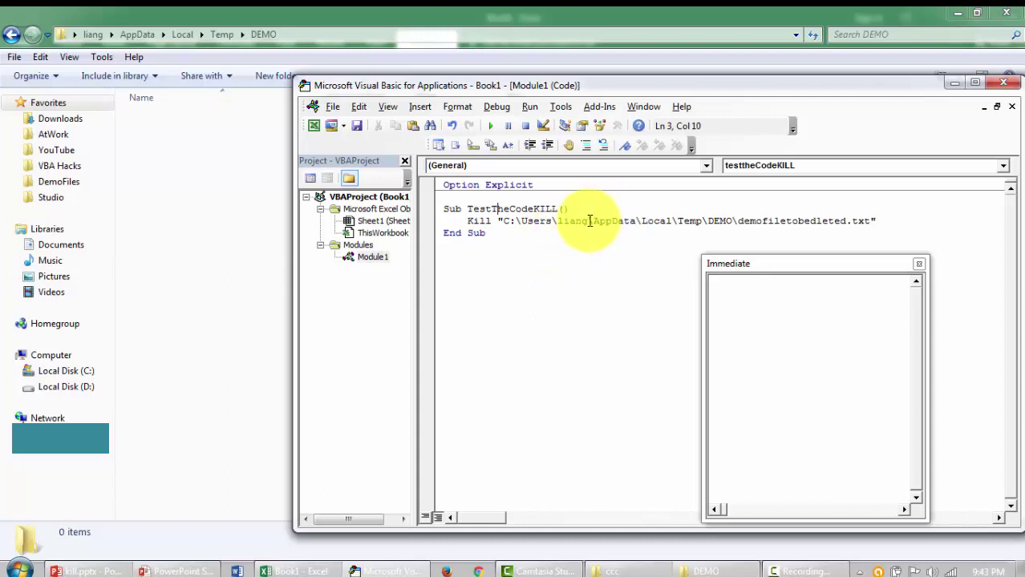
pyautogui.click(468, 231)
pyautogui.click(495, 242)
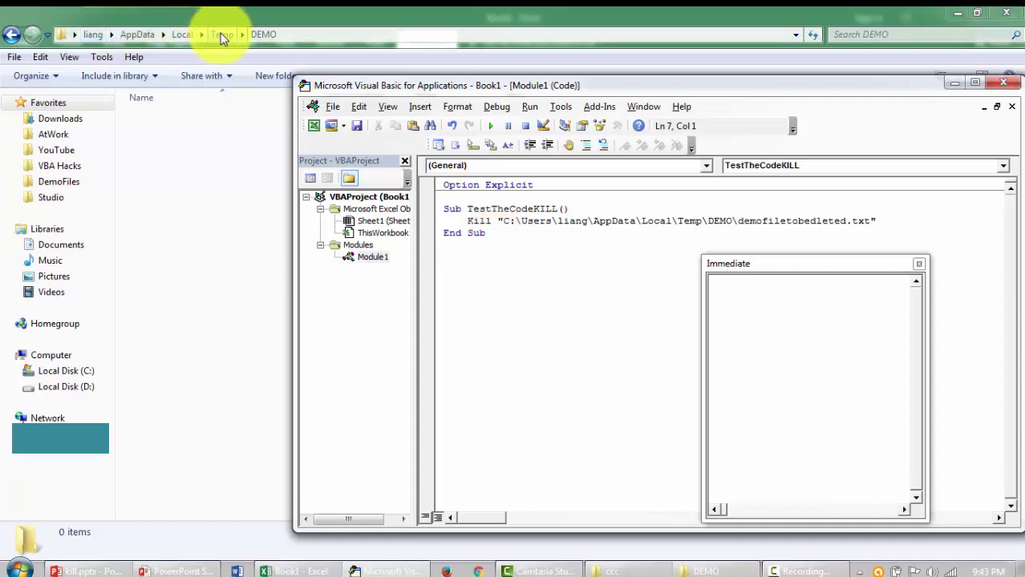
# - Open the Cookies folder from the address bar and inspect its two text files and path
pyautogui.click(324, 33)
pyautogui.write('s')
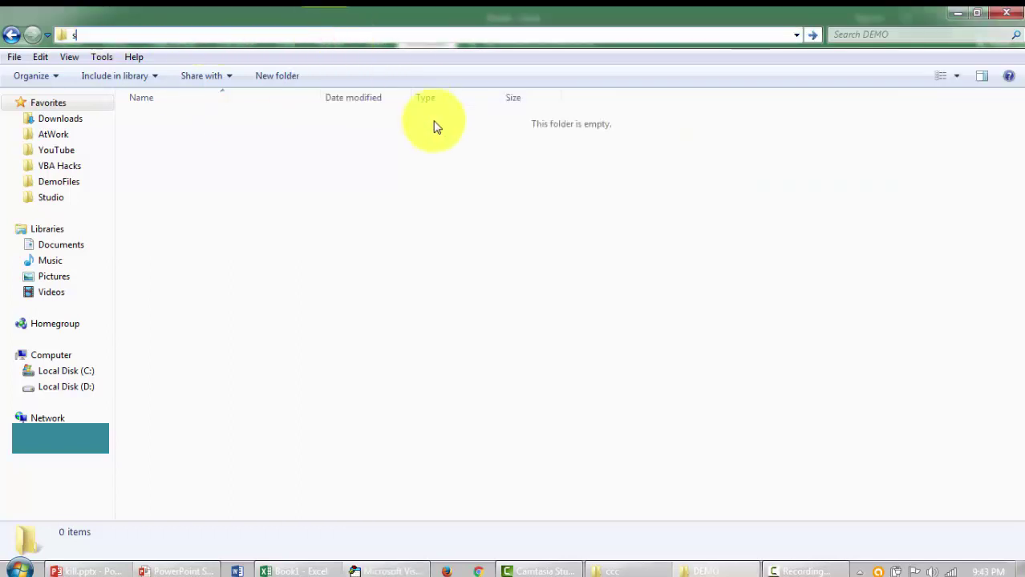
pyautogui.write('h')
pyautogui.press('Down')
pyautogui.press('Down')
pyautogui.press('Return')
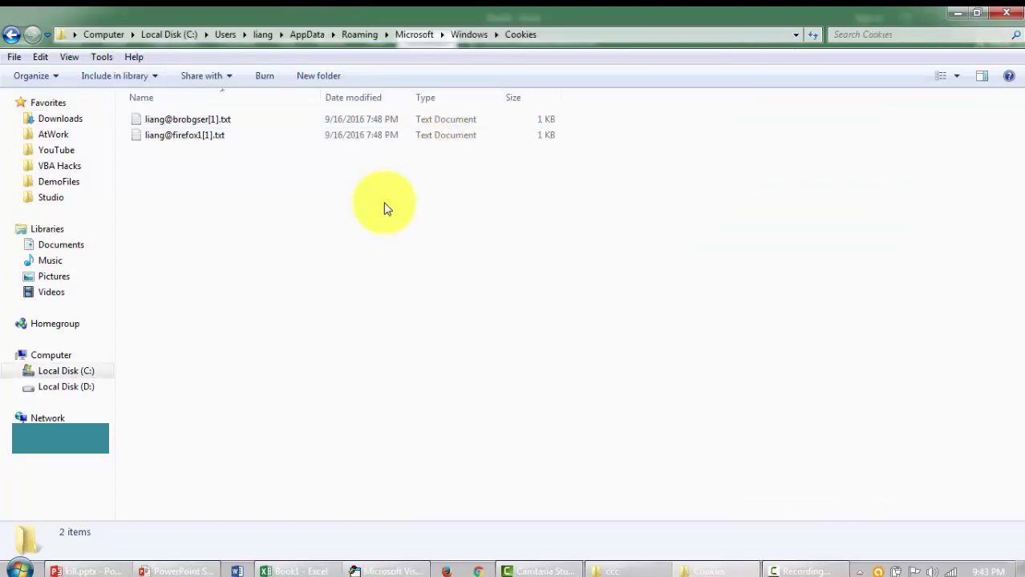
pyautogui.moveTo(381, 206); pyautogui.dragTo(148, 93)
pyautogui.click(235, 178)
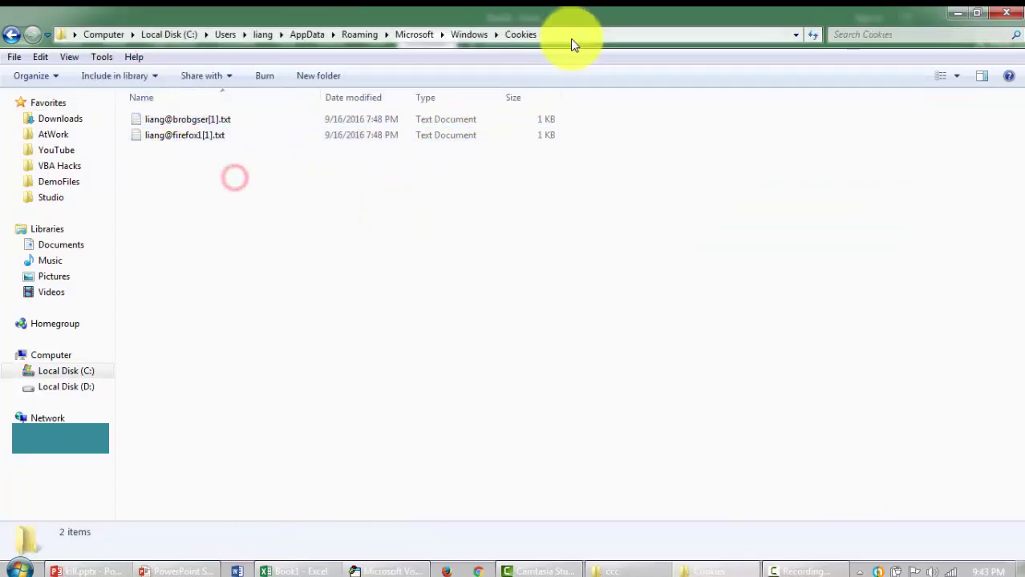
pyautogui.click(572, 40)
pyautogui.click(372, 239)
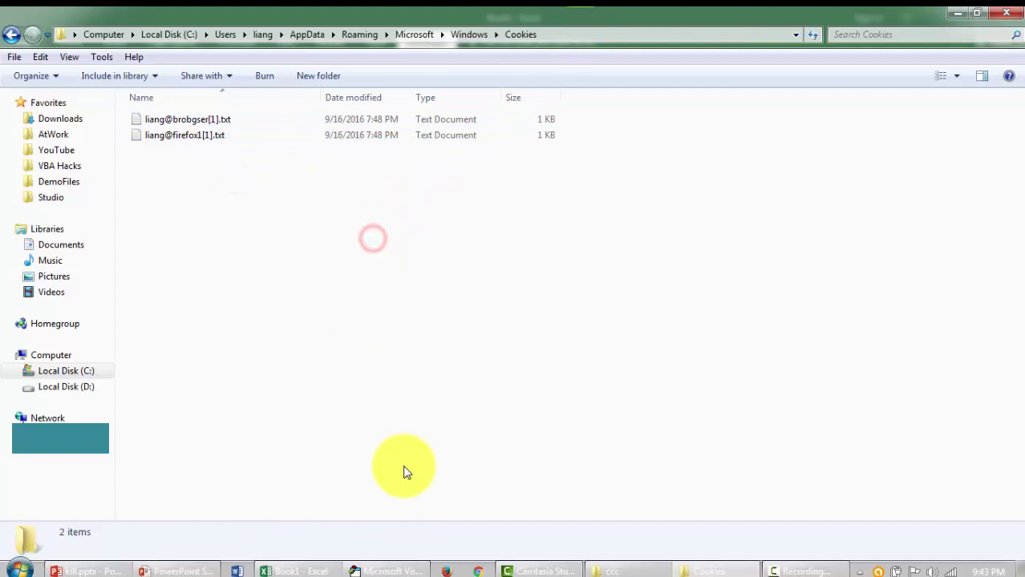
pyautogui.click(383, 568)
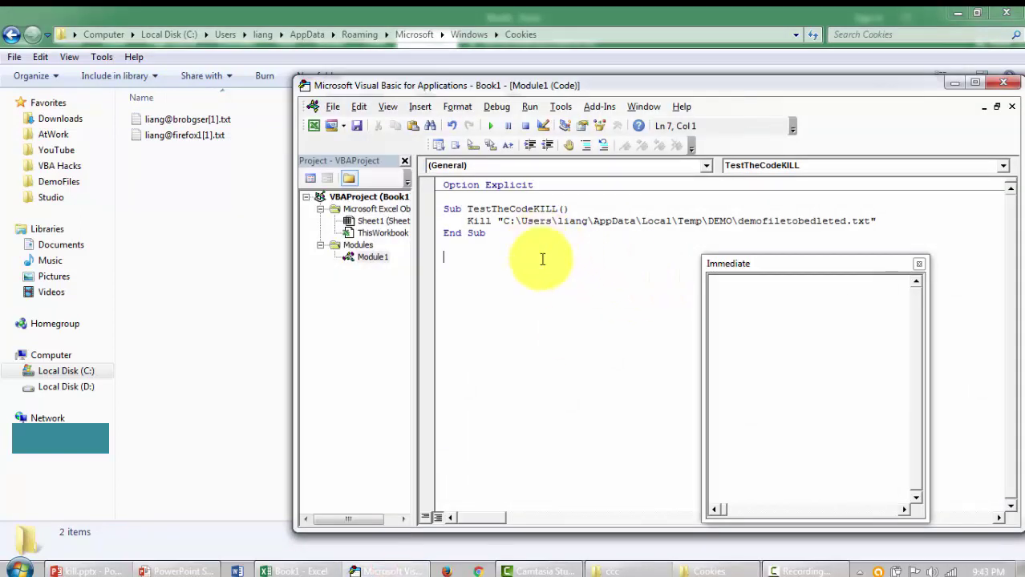
# - Declare a new Sub DelAll_Cookies in Module1
pyautogui.write('sub ')
pyautogui.write('DE')
pyautogui.press('BackSpace')
pyautogui.write('elAll_')
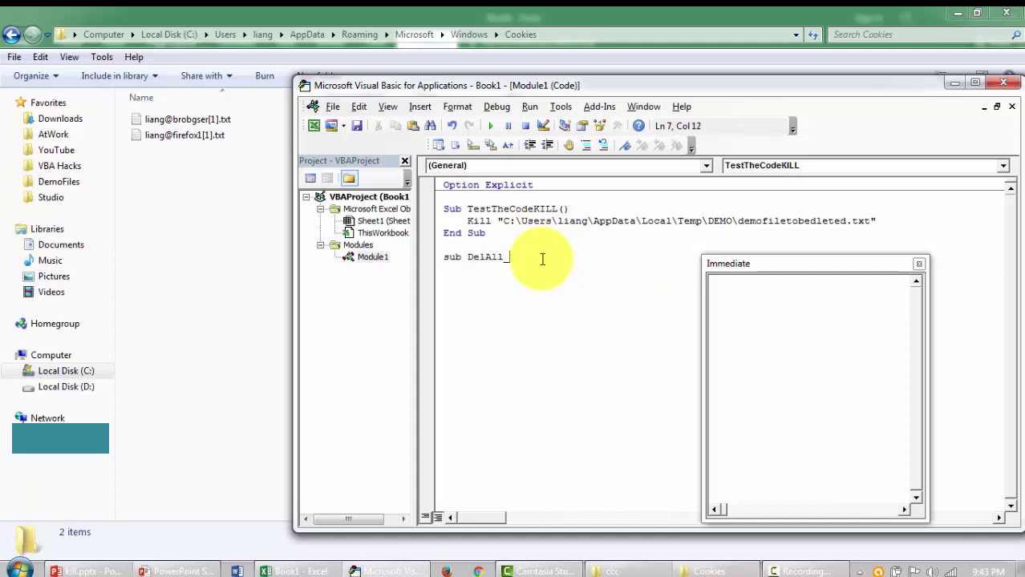
pyautogui.write('Cookies')
pyautogui.press('Return')
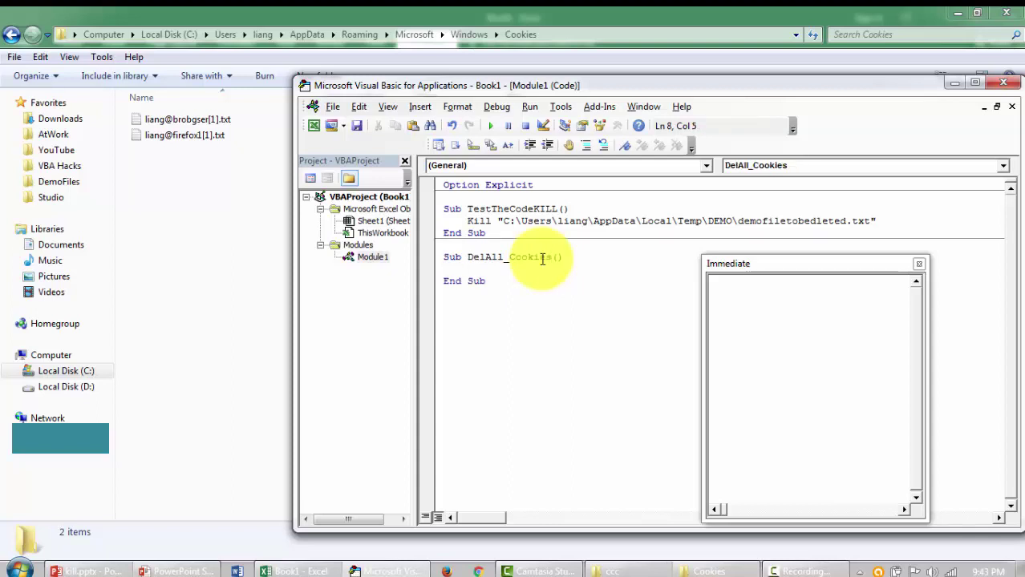
# - Add a Kill line targeting the pasted Cookies folder path with \*.*
pyautogui.write('Kill')
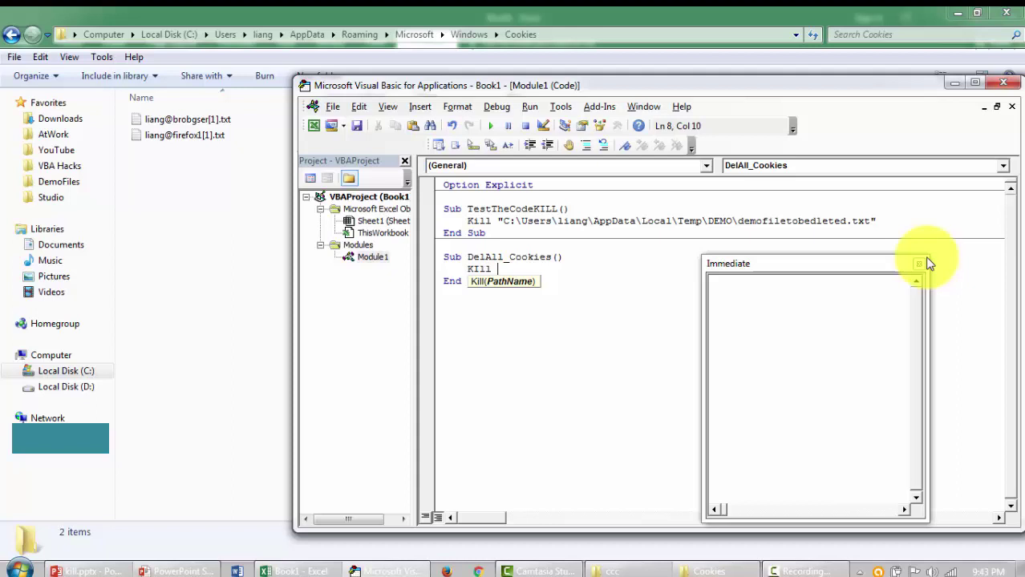
pyautogui.moveTo(928, 263); pyautogui.dragTo(838, 446)
pyautogui.click(523, 268)
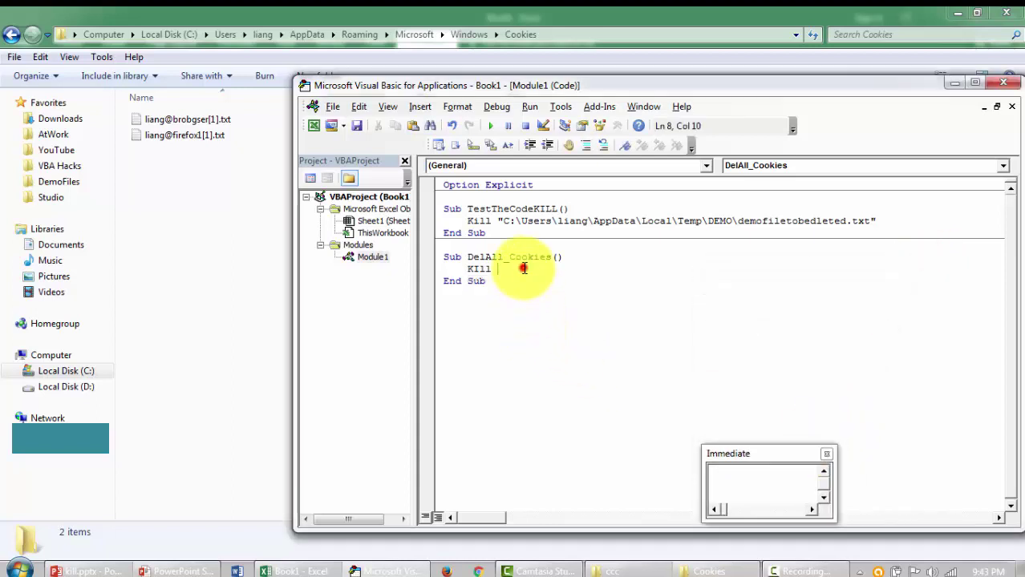
pyautogui.write('"')
pyautogui.write('C:\\Users\\liang\\AppData\\Roaming\\Microsoft\\Windows\\Cookies')
pyautogui.write('"')
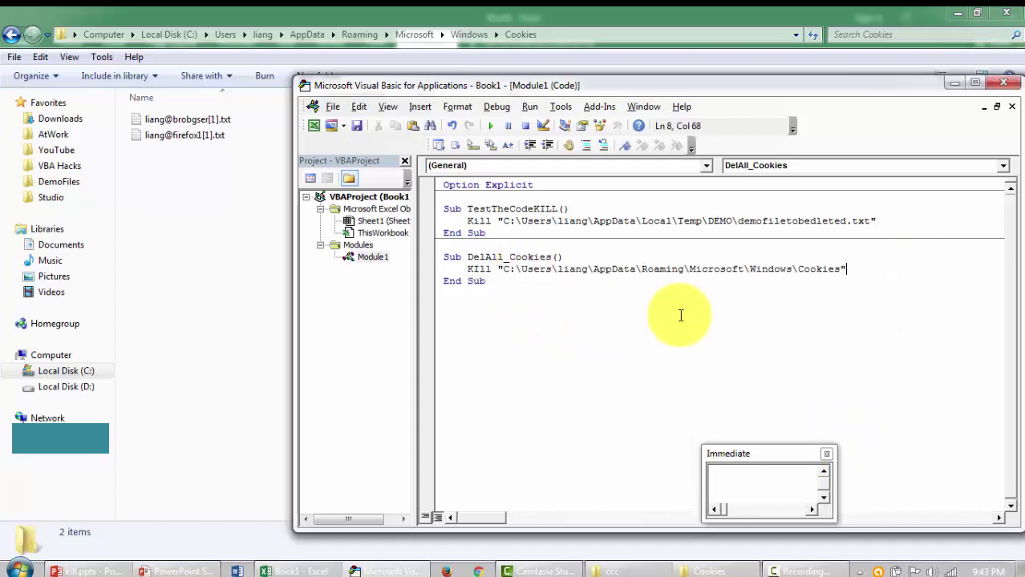
pyautogui.write('\\')
pyautogui.write('*')
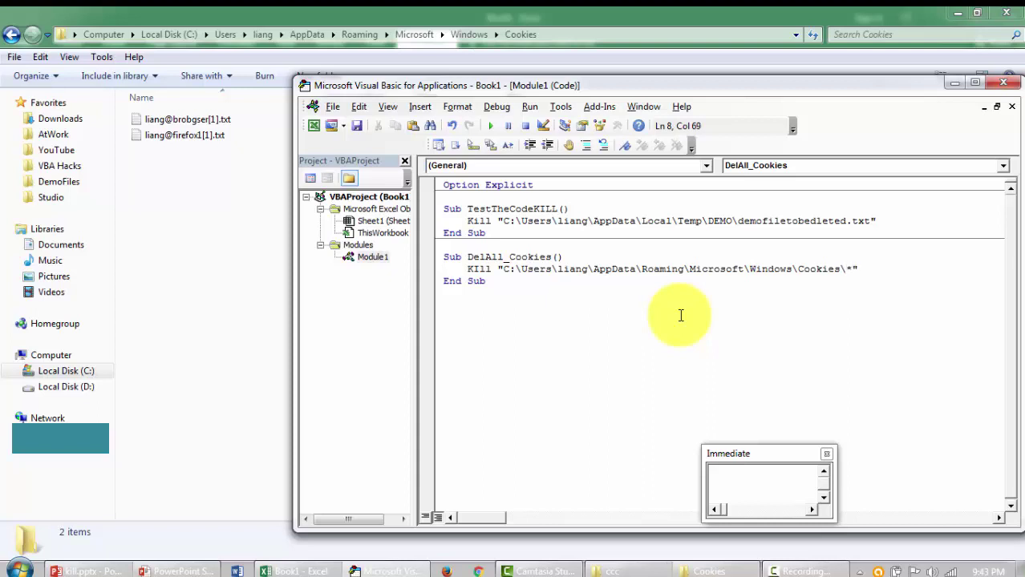
pyautogui.write('.')
pyautogui.write('*')
# - Check the *.* wildcard at the end of the Kill path
pyautogui.press('Up')
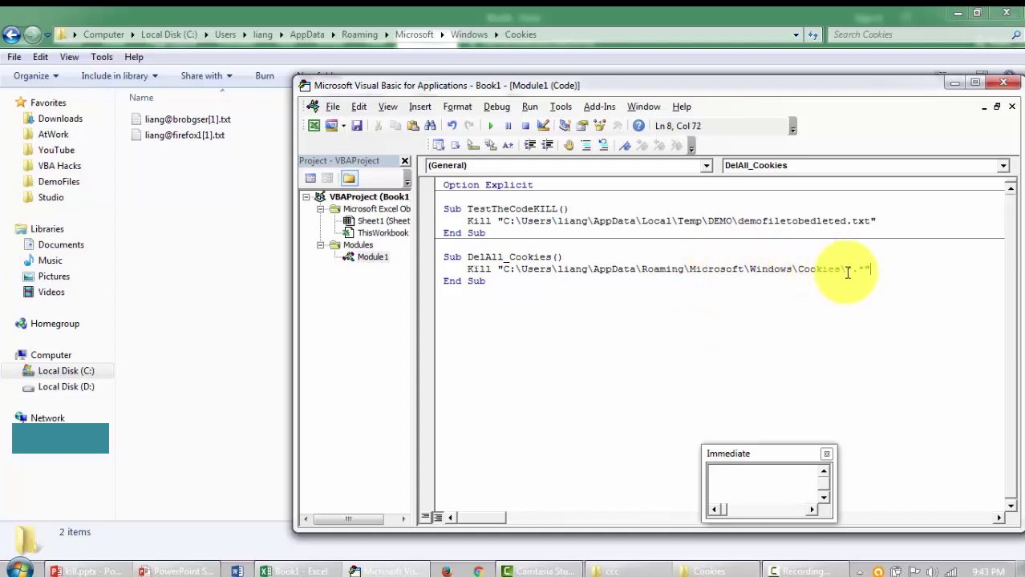
pyautogui.click(846, 270)
pyautogui.hotkey('shift', 'Home')
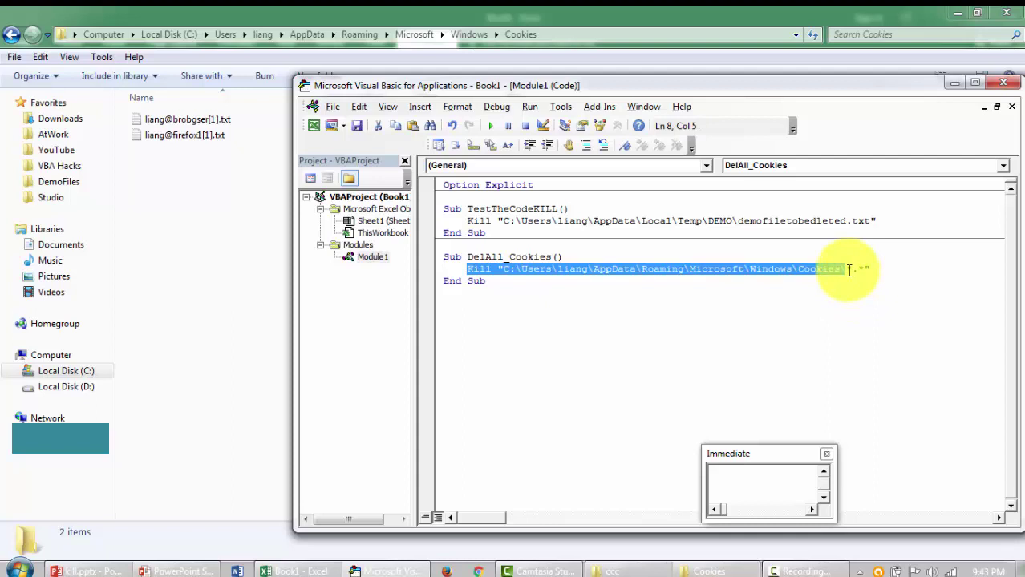
pyautogui.moveTo(844, 270); pyautogui.dragTo(870, 270)
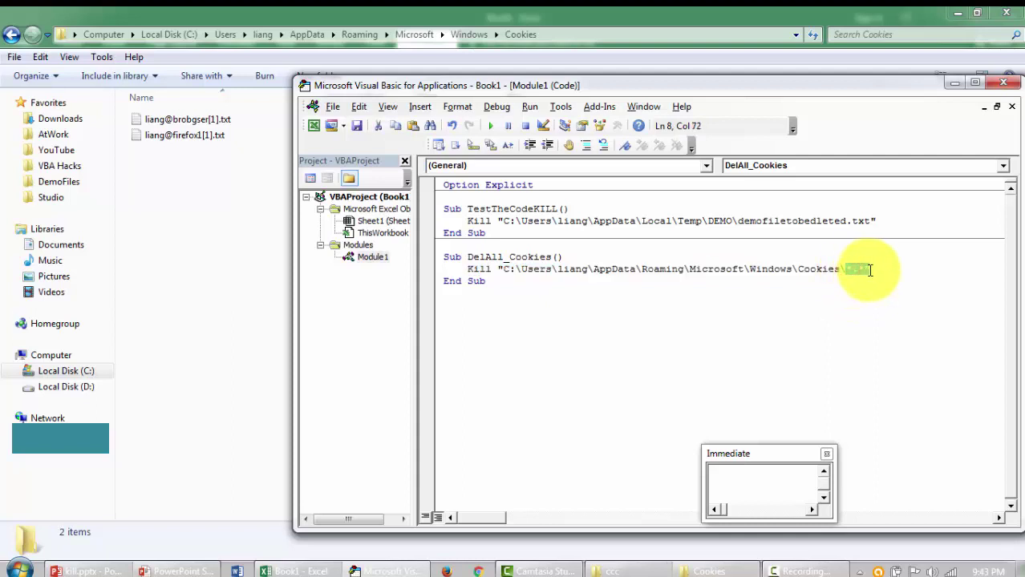
pyautogui.click(671, 271)
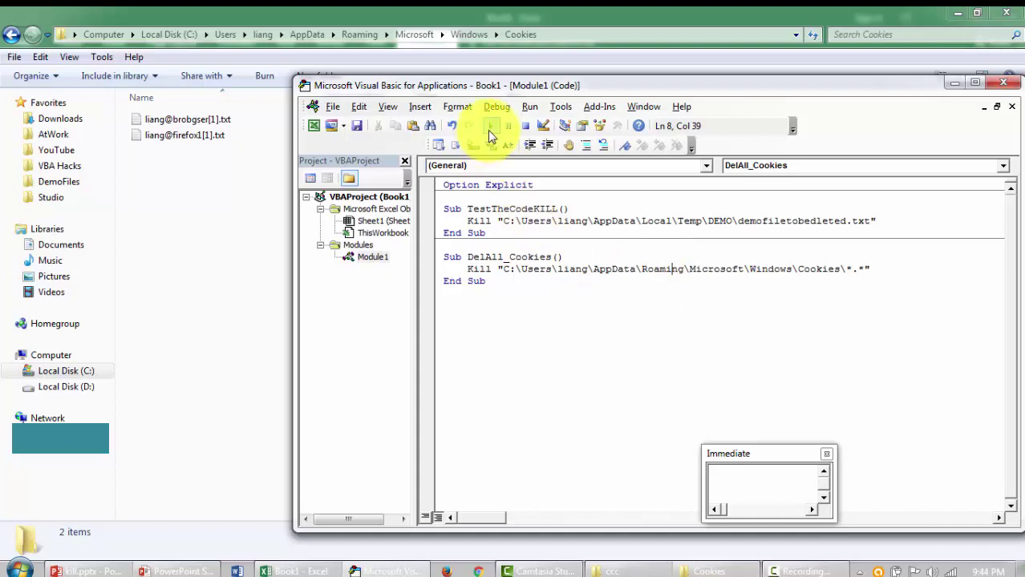
# - Run DelAll_Cookies to delete both Cookies files, then review its code
pyautogui.click(489, 128)
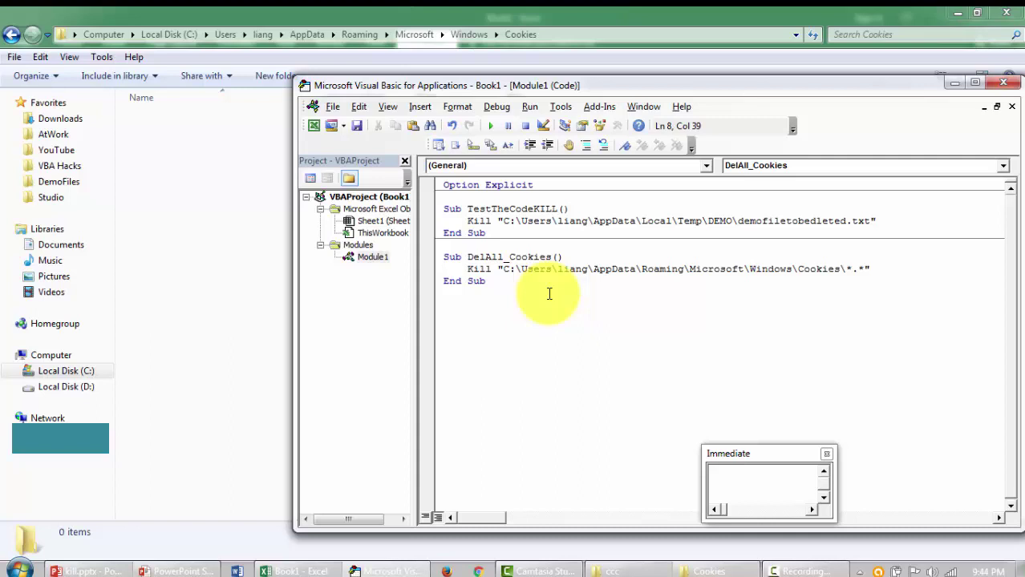
pyautogui.moveTo(545, 293); pyautogui.dragTo(437, 267)
pyautogui.click(499, 291)
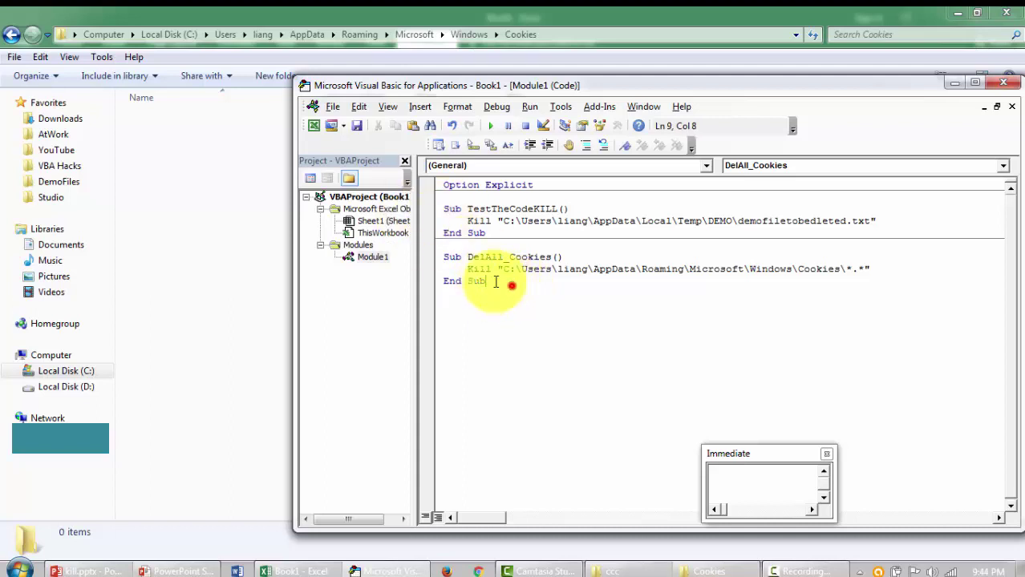
# - Change the Kill wildcard from *.* to *.txt
pyautogui.moveTo(512, 285); pyautogui.dragTo(425, 259)
pyautogui.click(537, 315)
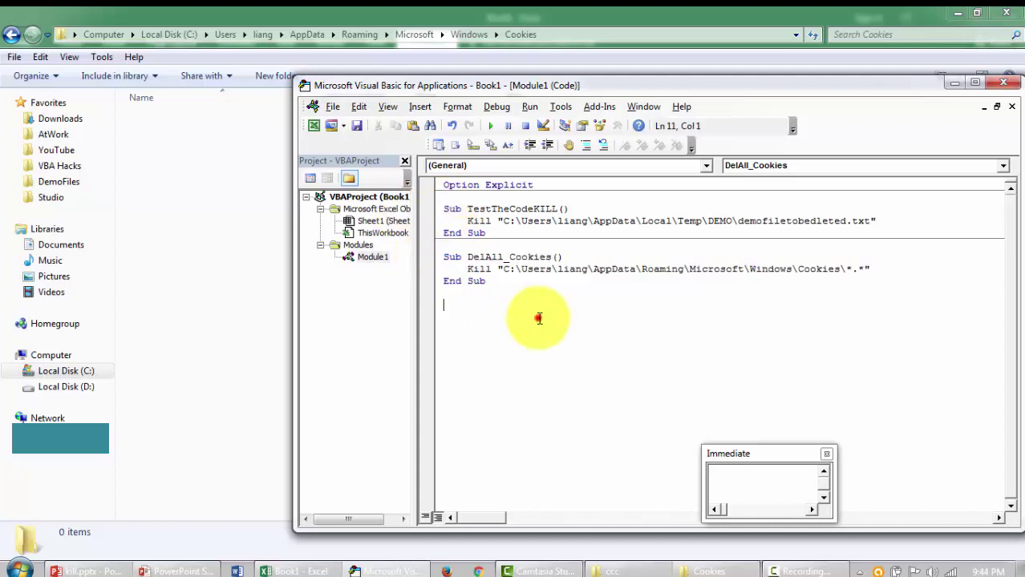
pyautogui.click(860, 269)
pyautogui.write('txt')
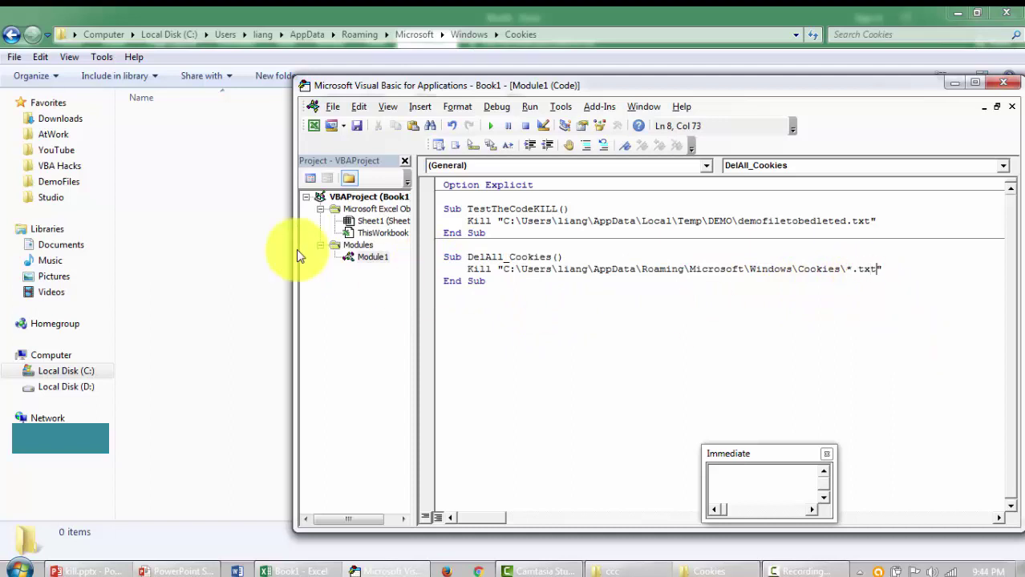
pyautogui.click(850, 269)
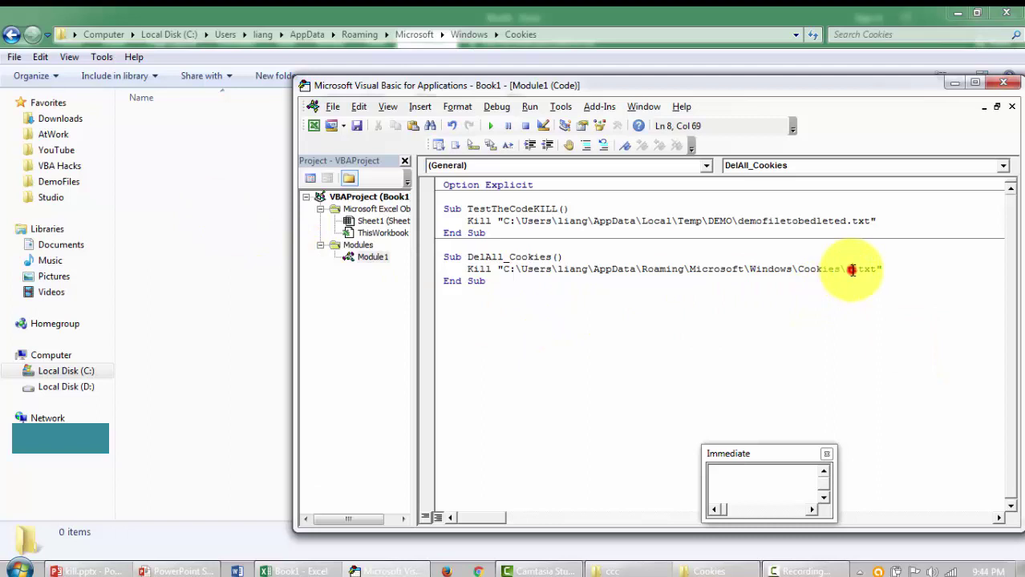
pyautogui.hotkey('shift', 'Home')
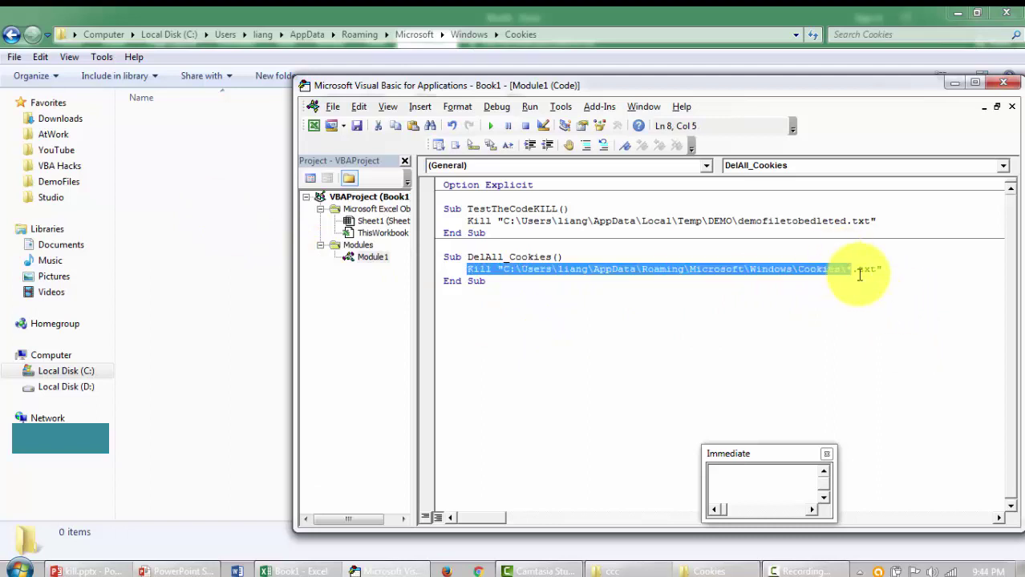
# - Create seughsdfg.txt in Cookies and paste duplicate copies of it
pyautogui.click(857, 273)
pyautogui.rightClick(190, 164)
pyautogui.moveTo(227, 346)
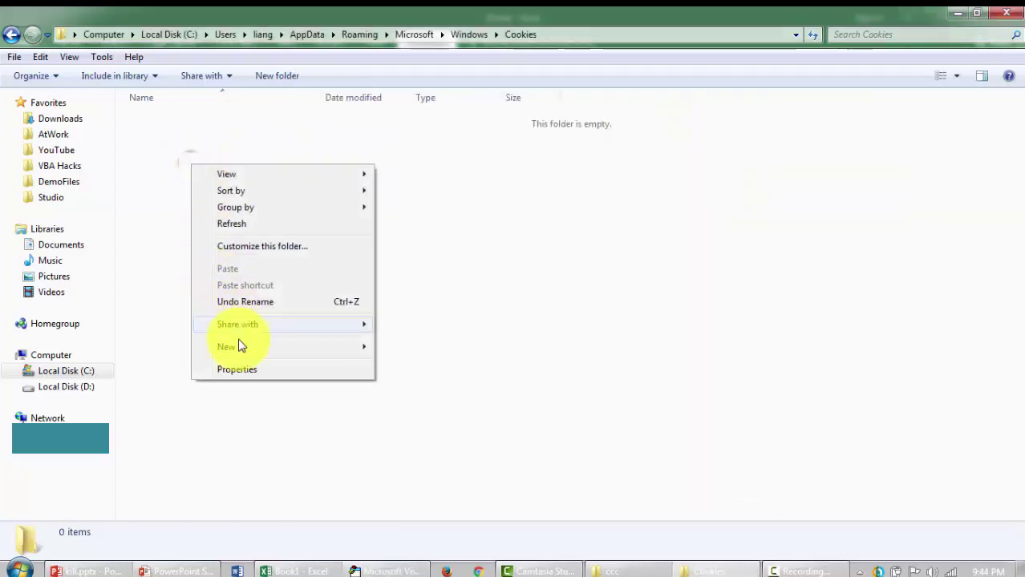
pyautogui.click(418, 282)
pyautogui.rightClick(247, 219)
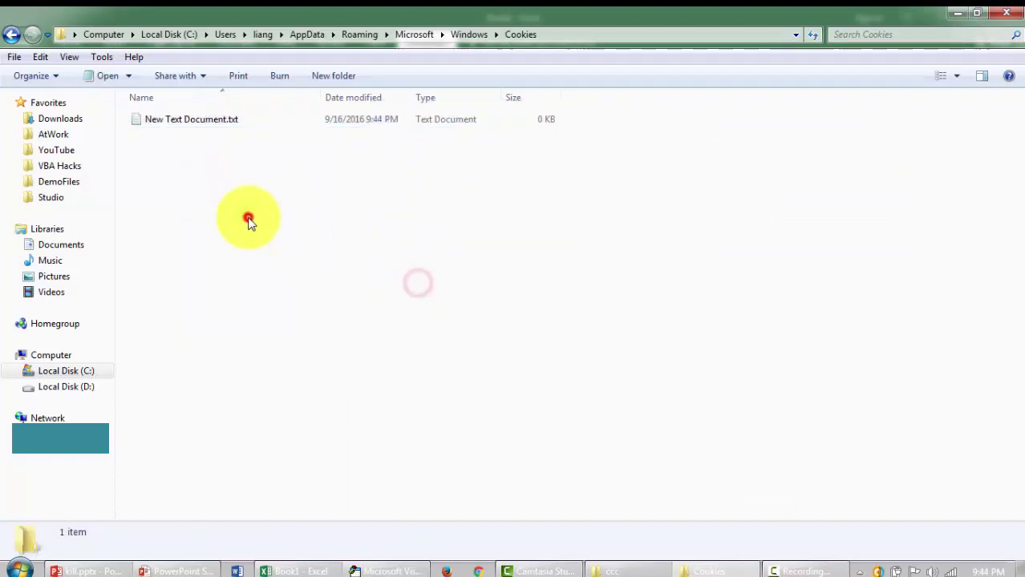
pyautogui.click(216, 194)
pyautogui.click(184, 118)
pyautogui.press('F2')
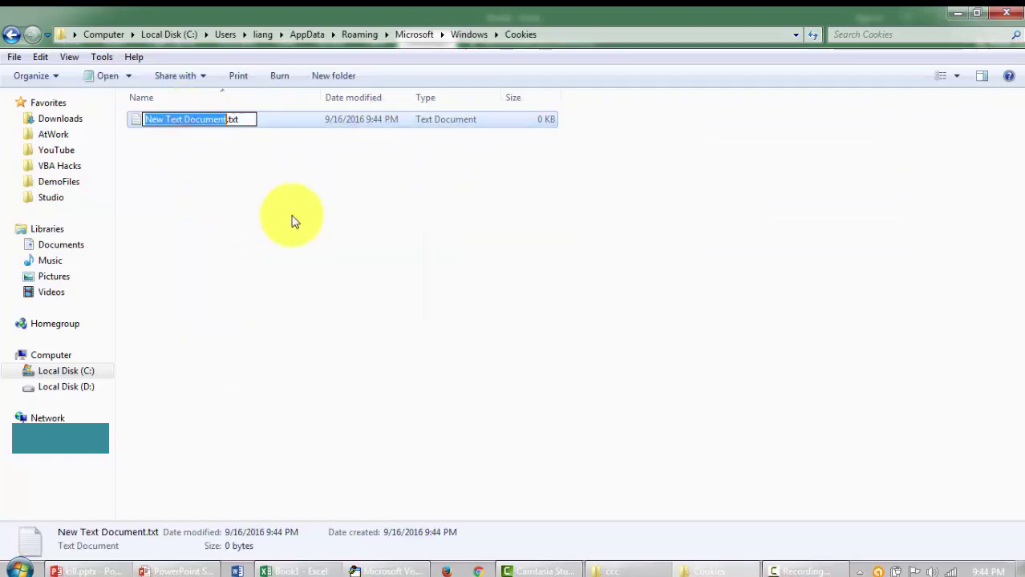
pyautogui.write('seughsdfg')
pyautogui.press('Return')
pyautogui.hotkey('ctrl', 'c')
pyautogui.hotkey('ctrl', 'v')
pyautogui.hotkey('ctrl', 'v')
pyautogui.hotkey('ctrl', 'v')
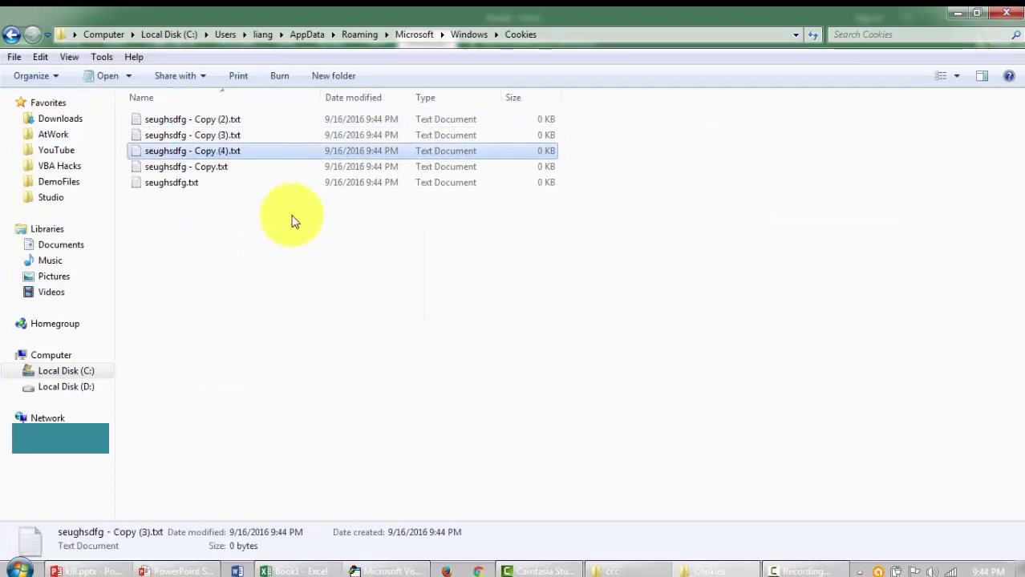
pyautogui.hotkey('ctrl', 'v')
# - Create an eirutertyerty.xlsx workbook in Cookies and paste a duplicate
pyautogui.rightClick(267, 264)
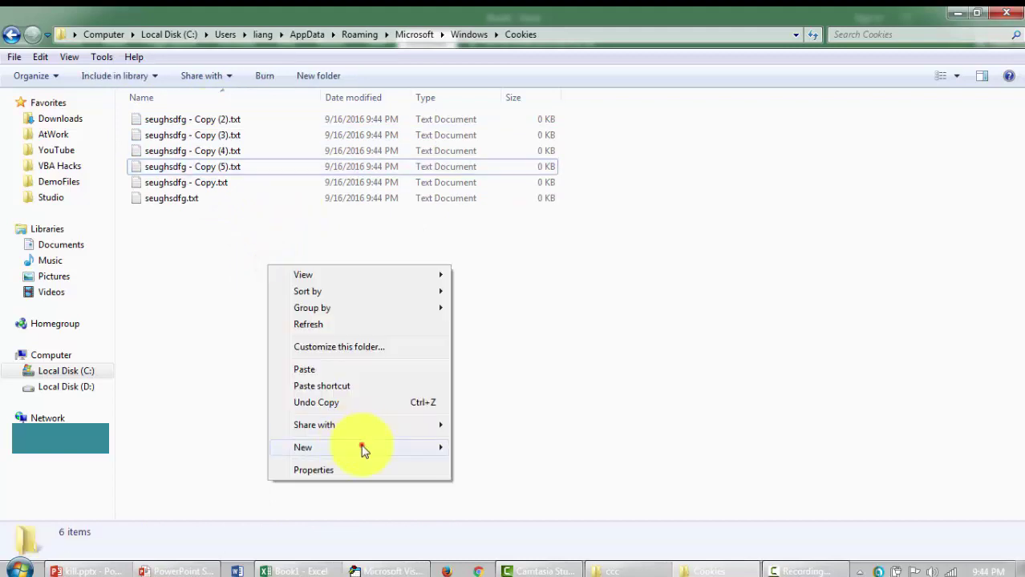
pyautogui.click(362, 447)
pyautogui.click(510, 417)
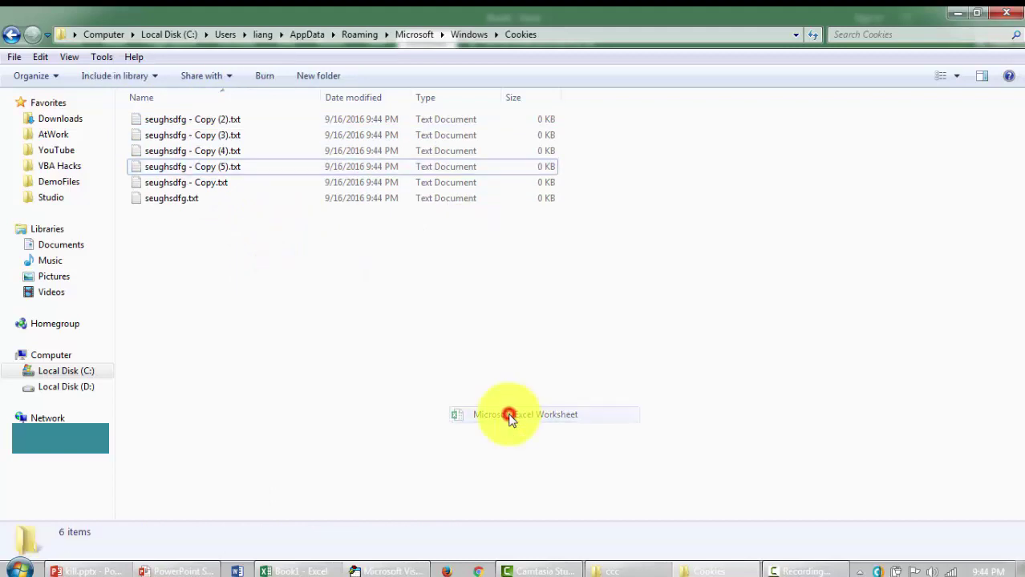
pyautogui.write('eirutertyerty.xlsx')
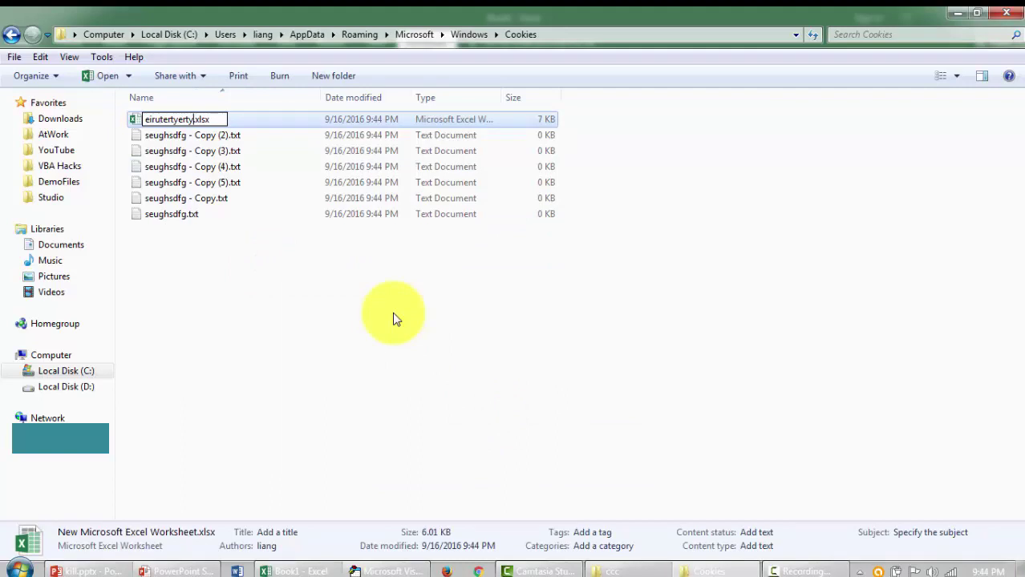
pyautogui.press('Return')
pyautogui.hotkey('ctrl', 'c')
pyautogui.hotkey('ctrl', 'v')
pyautogui.hotkey('ctrl', 'v')
pyautogui.hotkey('ctrl', 'v')
pyautogui.hotkey('ctrl', 'v')
pyautogui.click(391, 316)
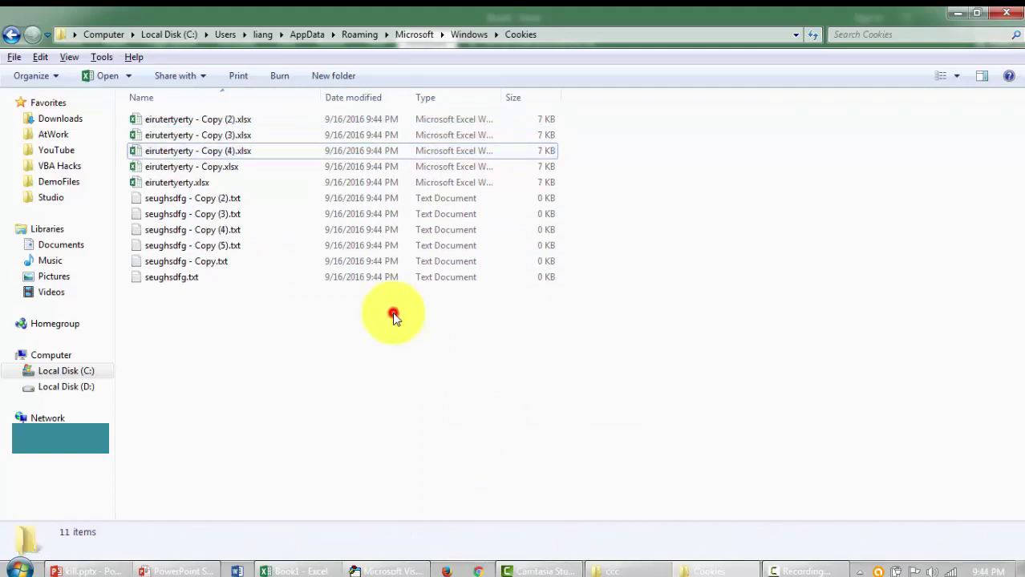
pyautogui.click(397, 571)
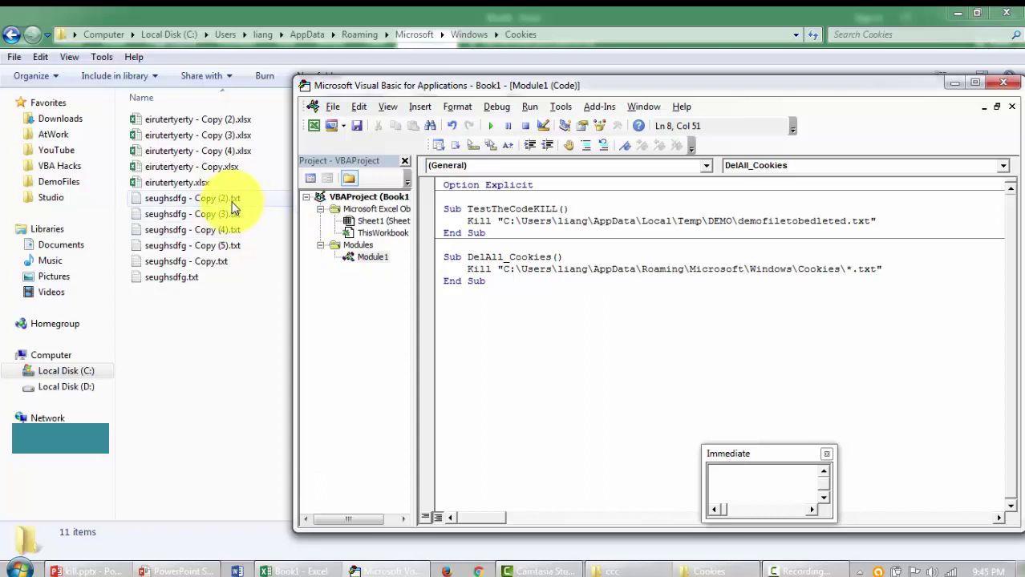
# - Replace 'Cookies' in the sub's name line so it reads Sub DelAll_txt()
pyautogui.click(536, 270)
pyautogui.moveTo(508, 257); pyautogui.dragTo(552, 257)
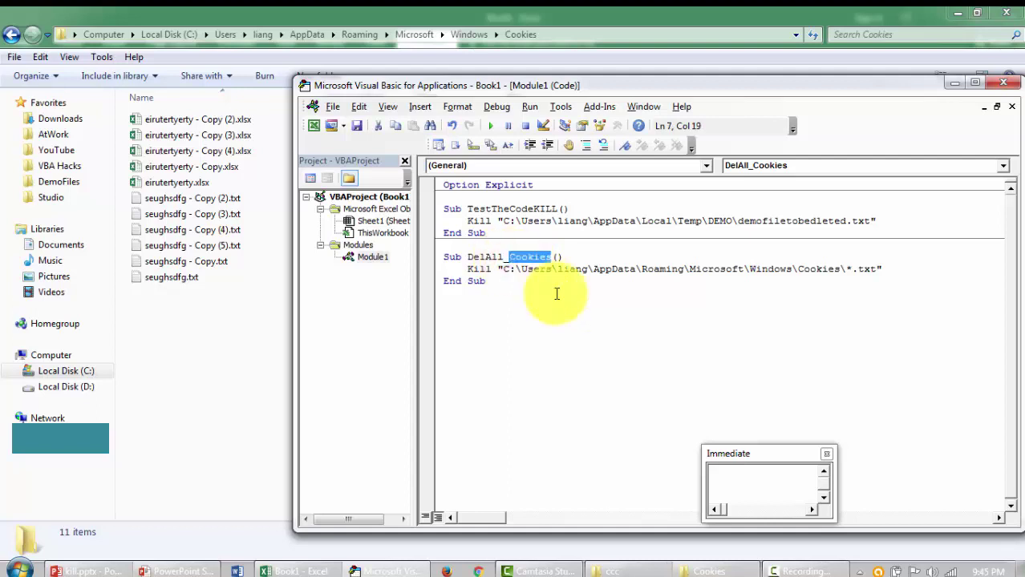
pyautogui.write('tst')
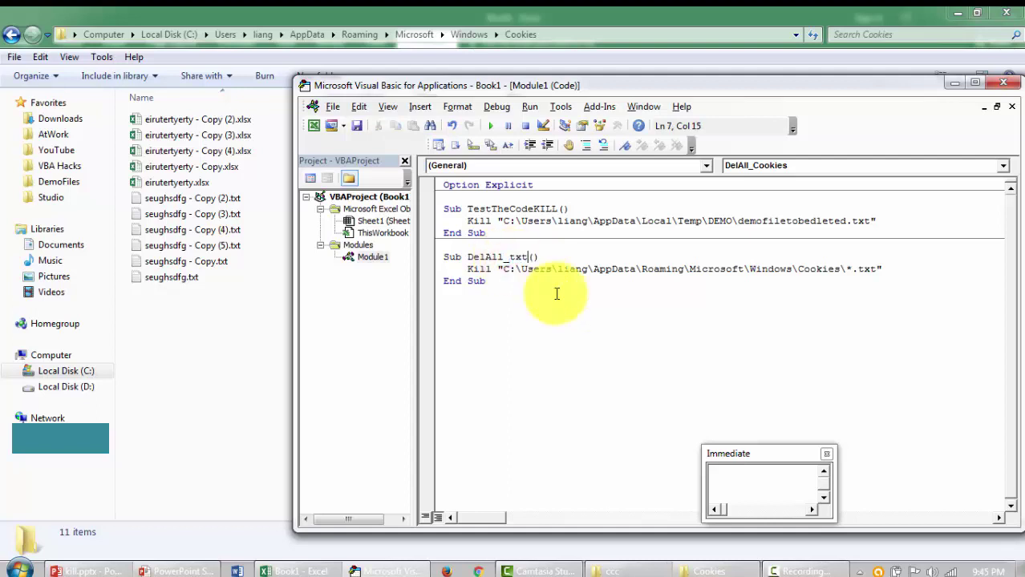
pyautogui.click(523, 269)
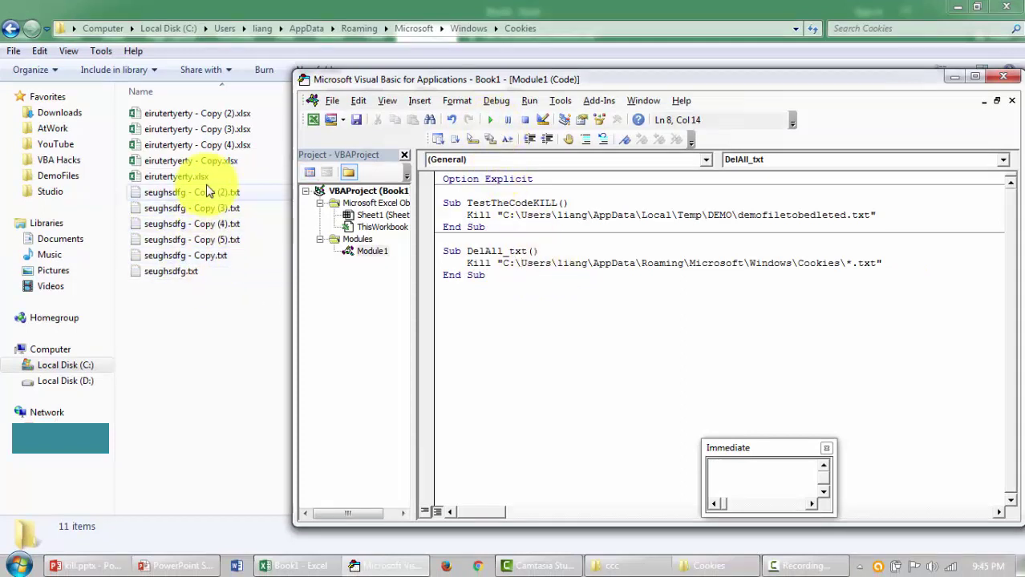
# - Run DelAll_txt to delete the six .txt files, then select and deselect the module code
pyautogui.click(483, 268)
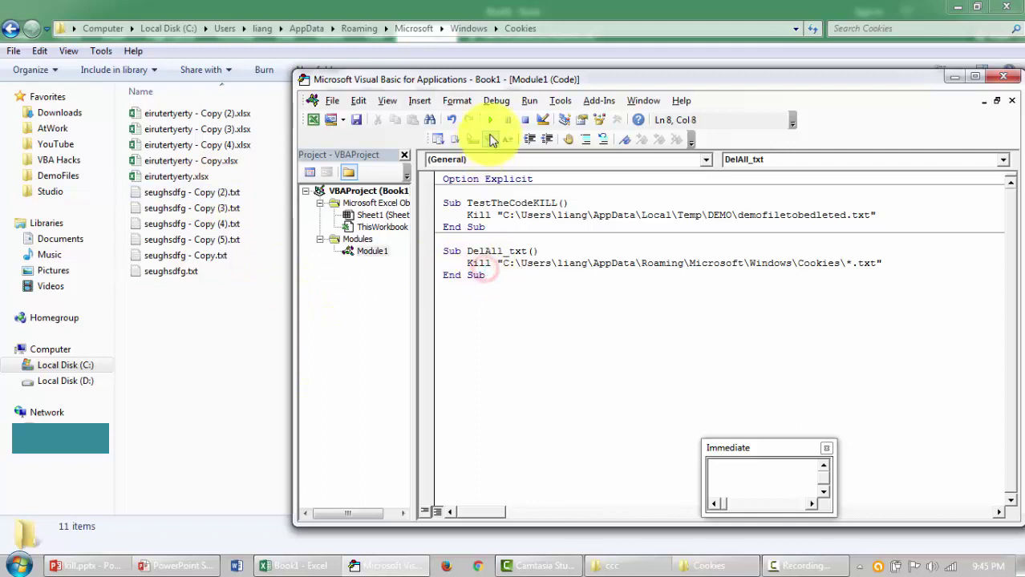
pyautogui.click(491, 126)
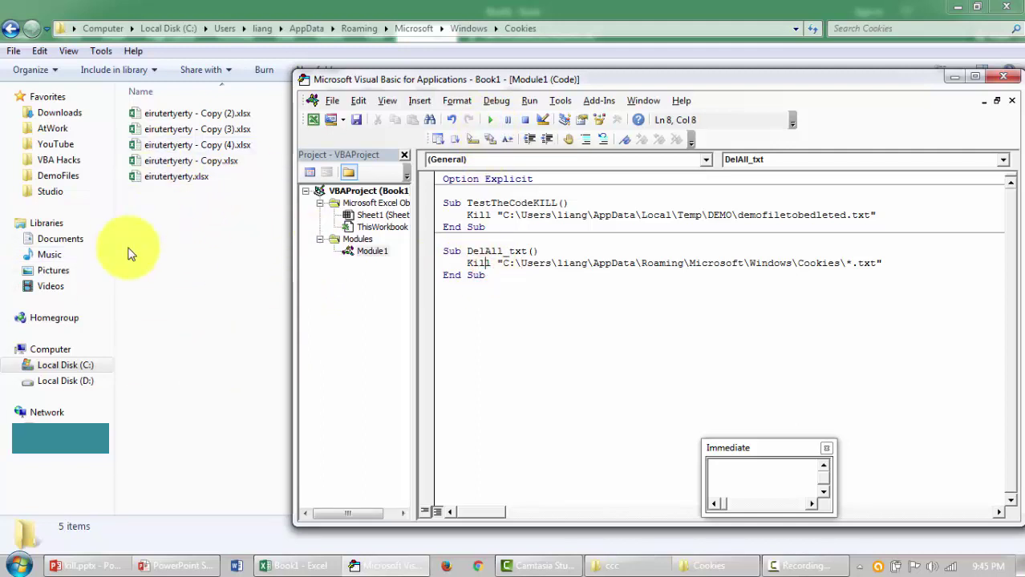
pyautogui.moveTo(51, 230)
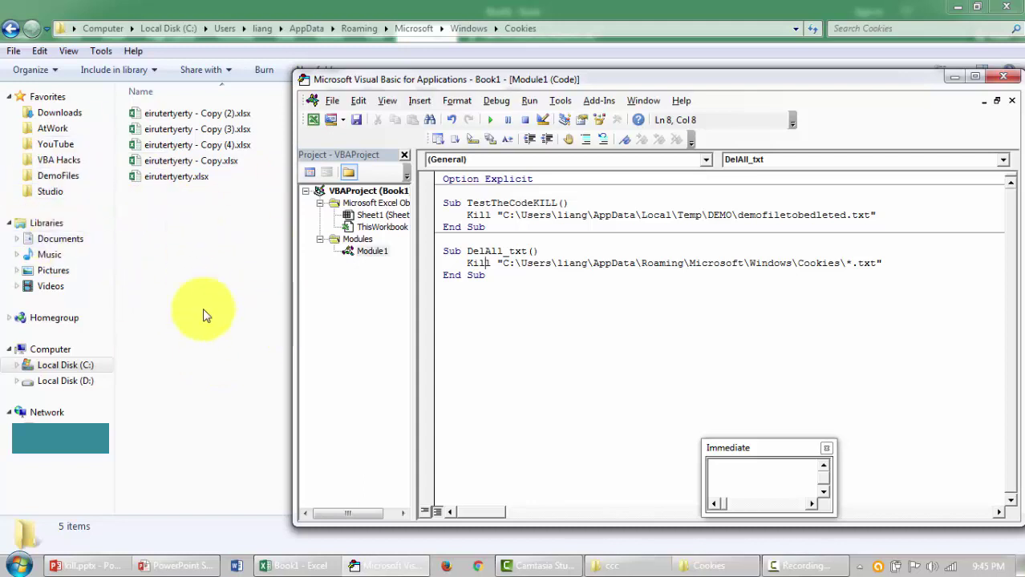
pyautogui.click(525, 323)
pyautogui.hotkey('ctrl', 'a')
pyautogui.click(523, 384)
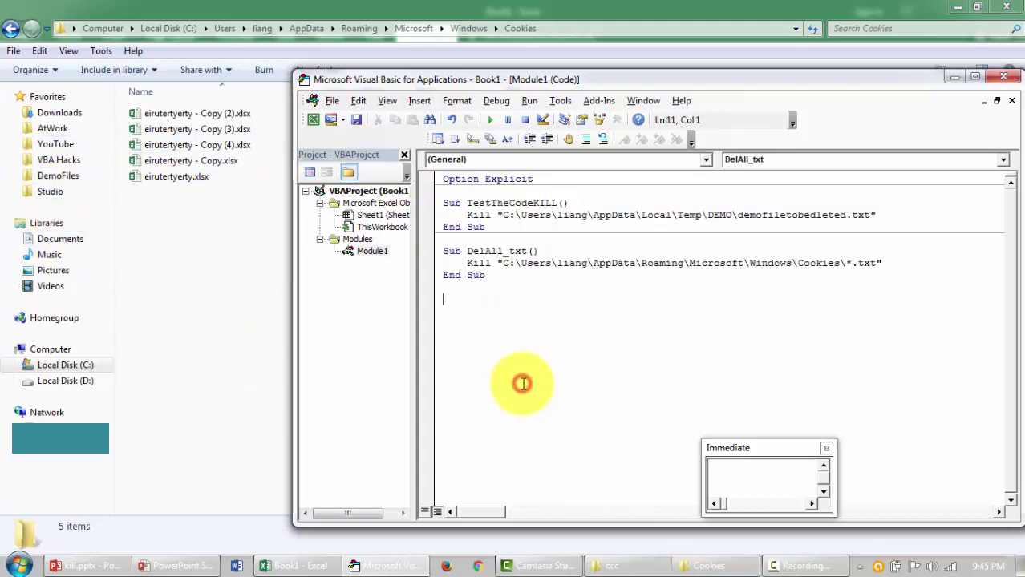